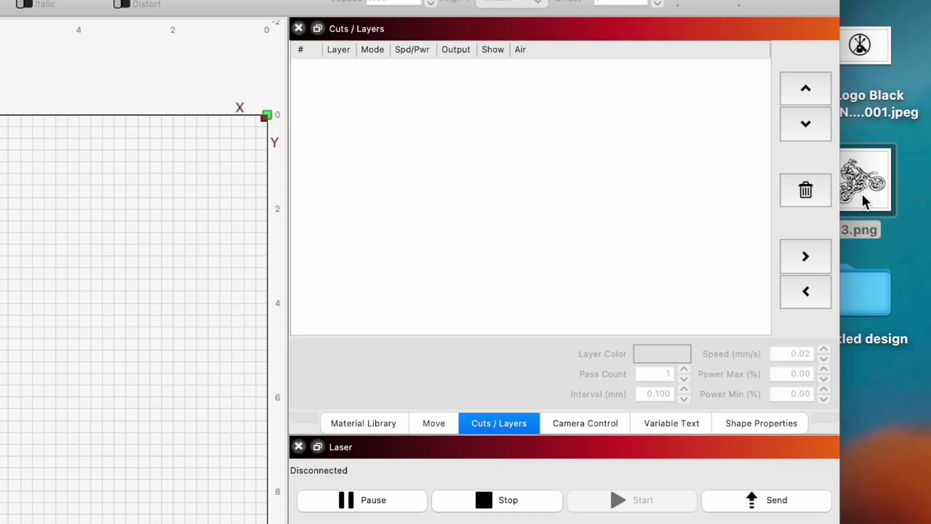
- Import the dirt-bike picture and trace it into vector outlines on an Outer Cut layer
left_click_drag(863, 196, 412, 281)
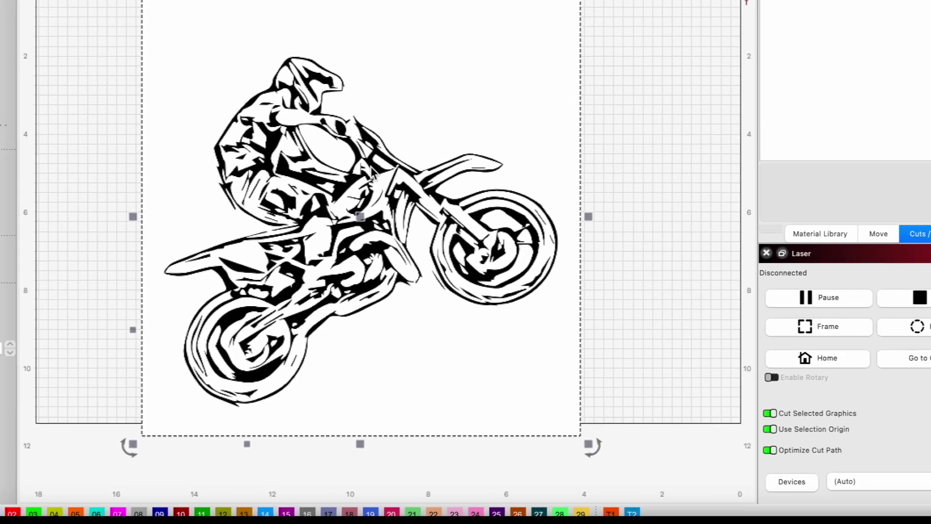
right_click(371, 167)
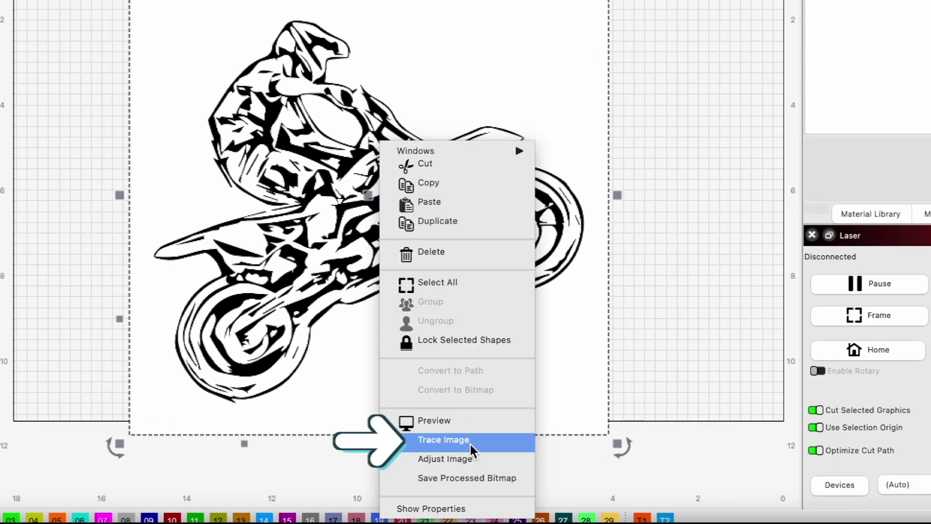
left_click(471, 450)
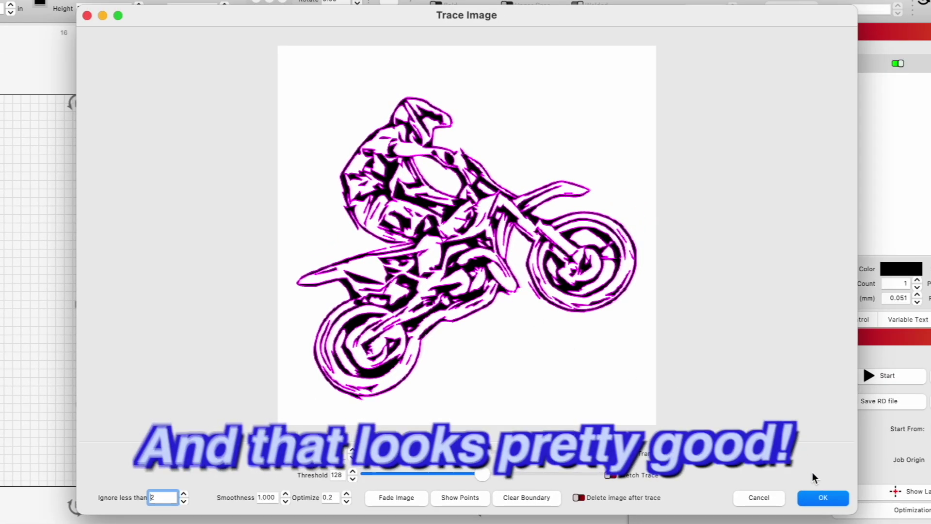
left_click(824, 497)
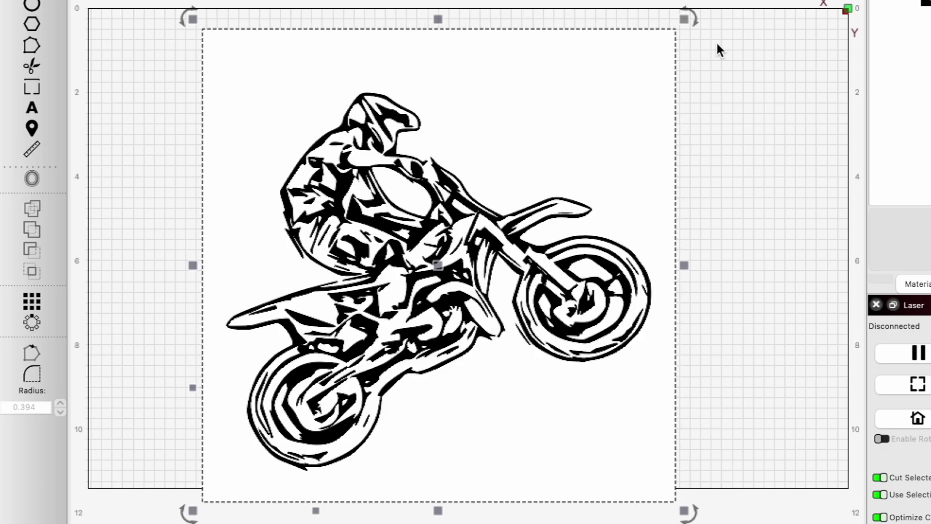
- Delete the source bitmap and scale the traced dirt bike to 2 in wide
key("Delete")
key("super+a")
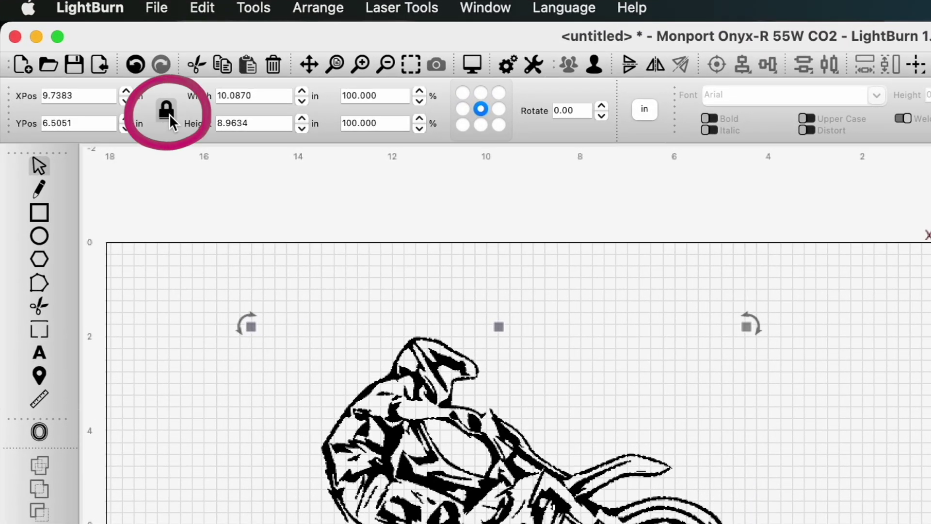
double_click(252, 96)
type("2")
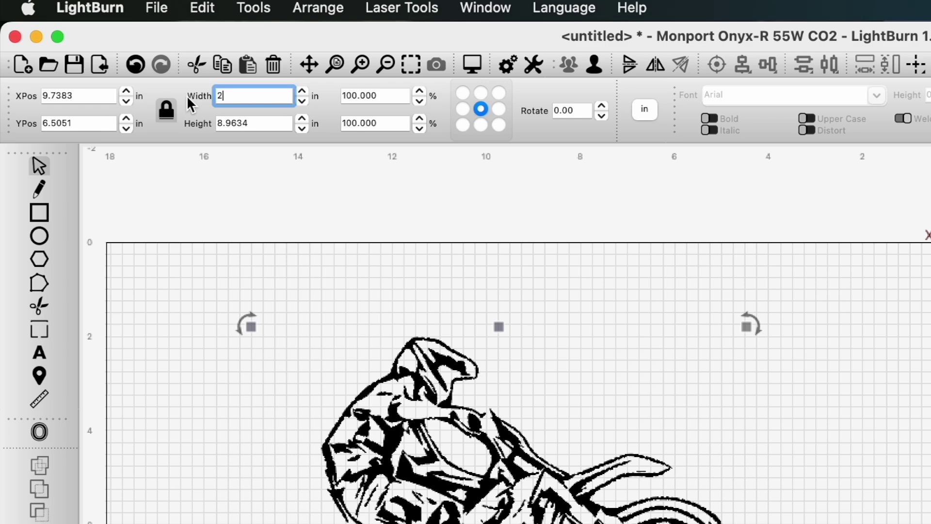
key("Return")
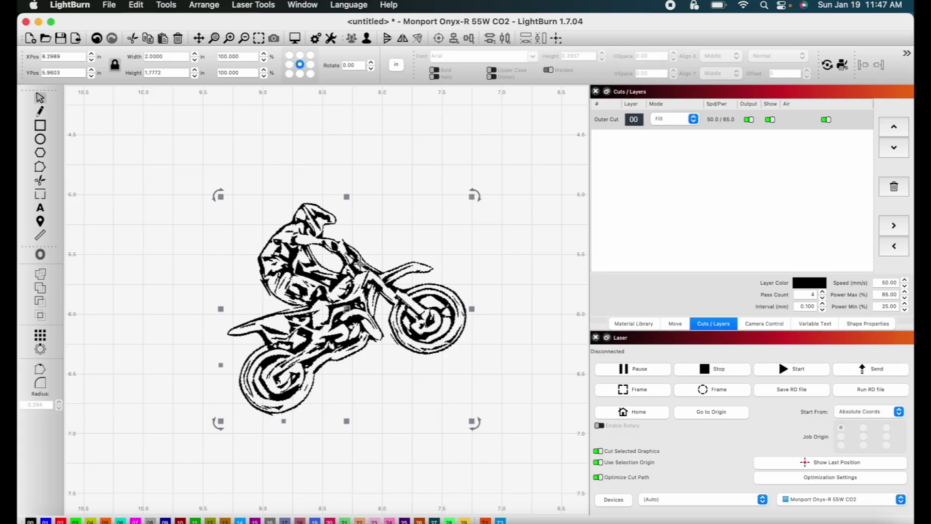
scroll(369, 271, "down", 5)
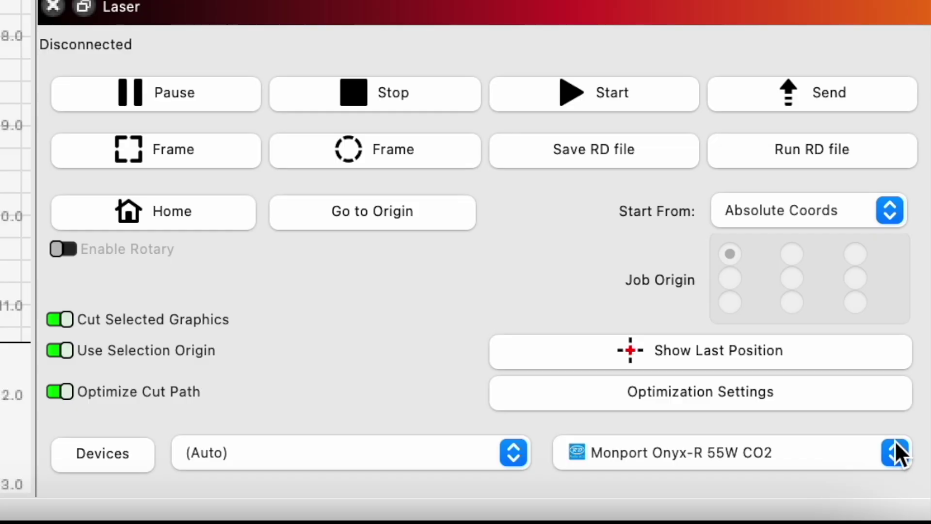
left_click(900, 500)
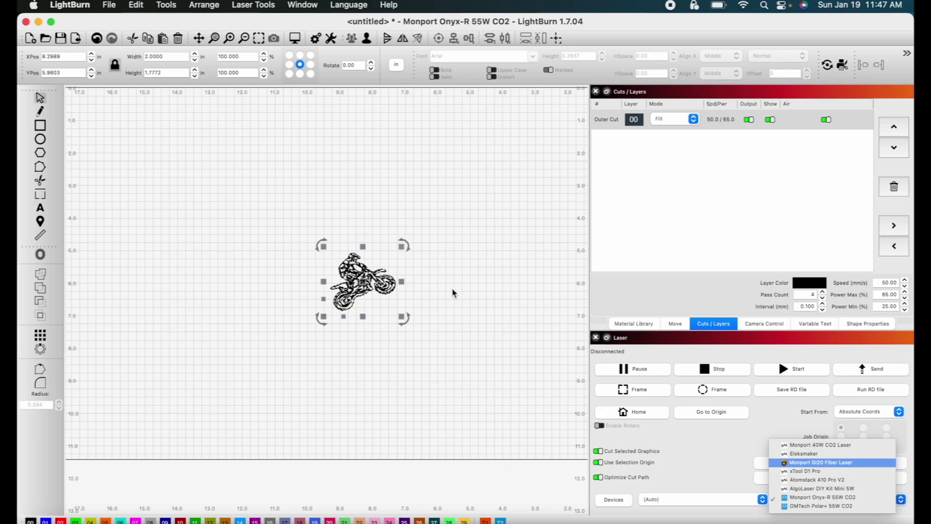
left_click(452, 293)
scroll(451, 291, "up", 3)
left_click_drag(449, 290, 447, 314)
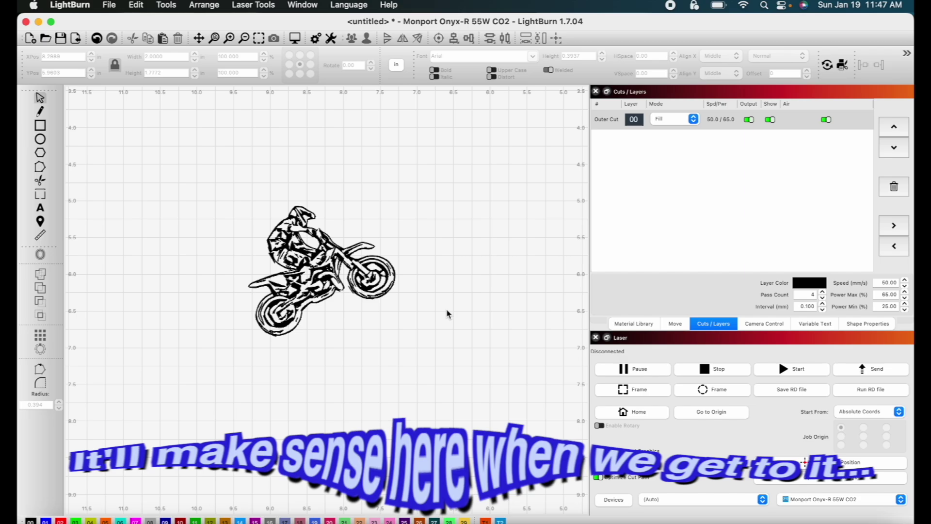
scroll(447, 314, "up", 3)
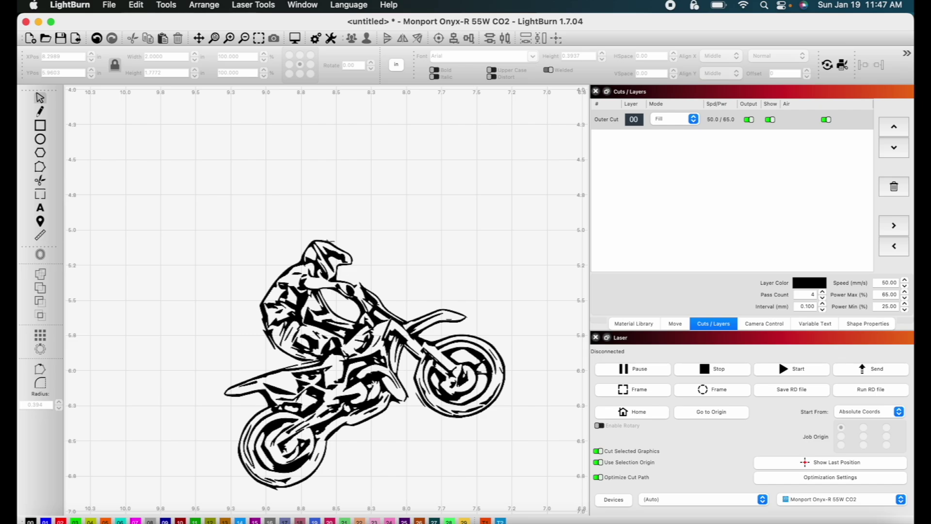
left_click(328, 239)
scroll(329, 239, "up", 9)
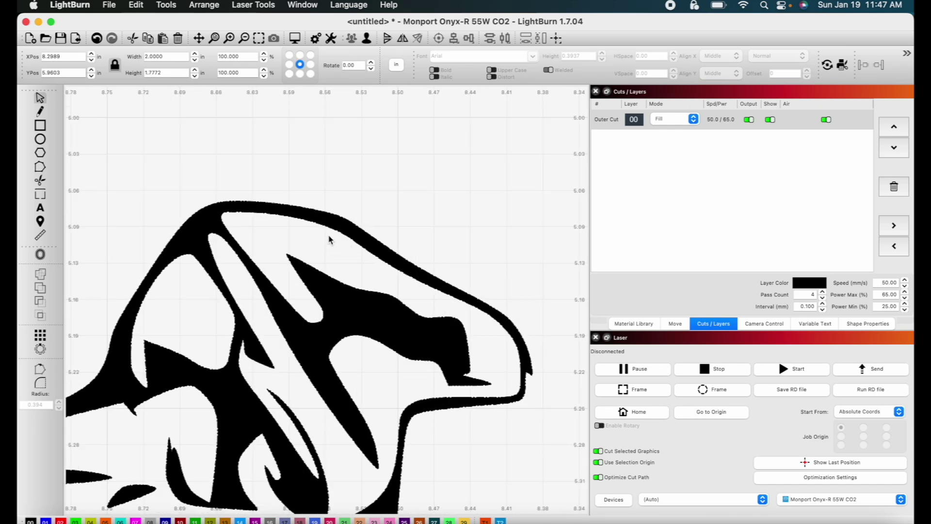
scroll(329, 240, "down", 3)
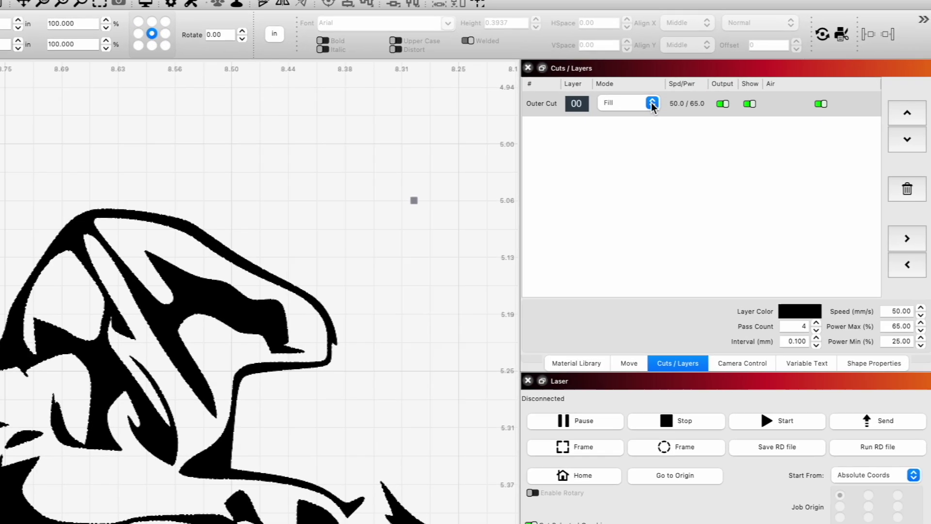
- Switch the Outer Cut layer to Line mode and add an outward offset around the motorcycle
left_click(679, 119)
left_click(565, 71)
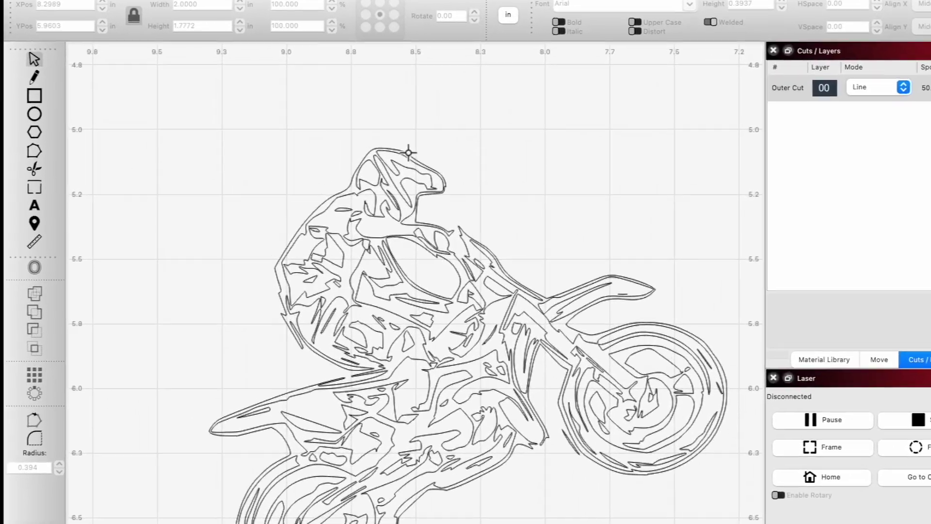
left_click(409, 153)
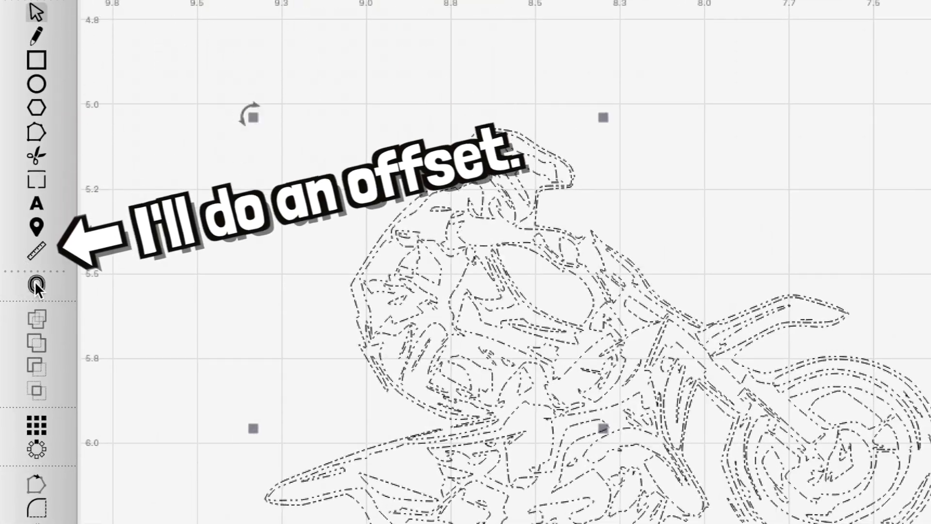
left_click(33, 267)
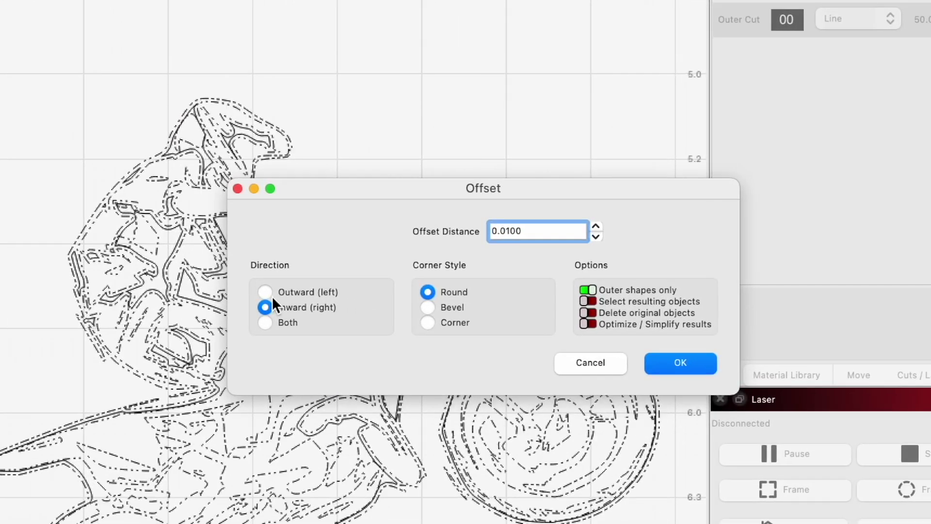
left_click(533, 320)
left_click(679, 363)
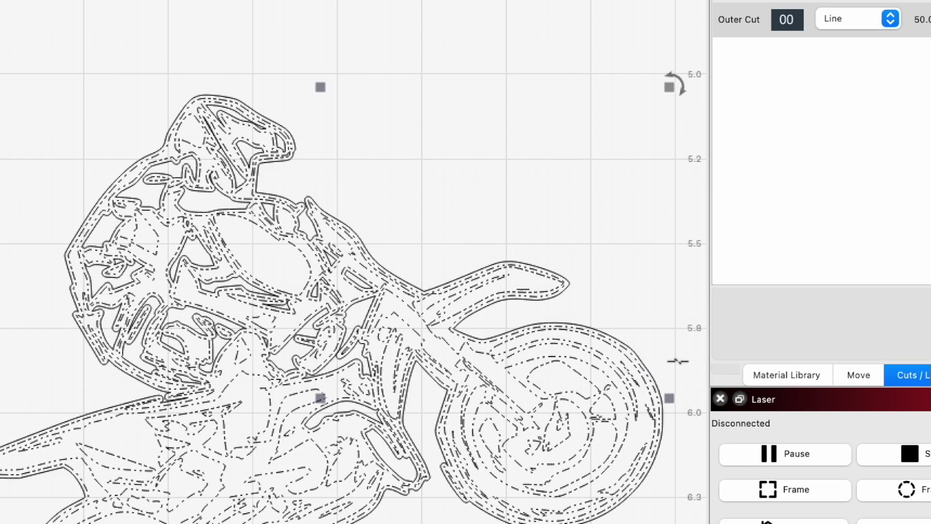
- Ungroup the offset outlines and clean up the inner offset pieces
scroll(215, 107, "up", 5)
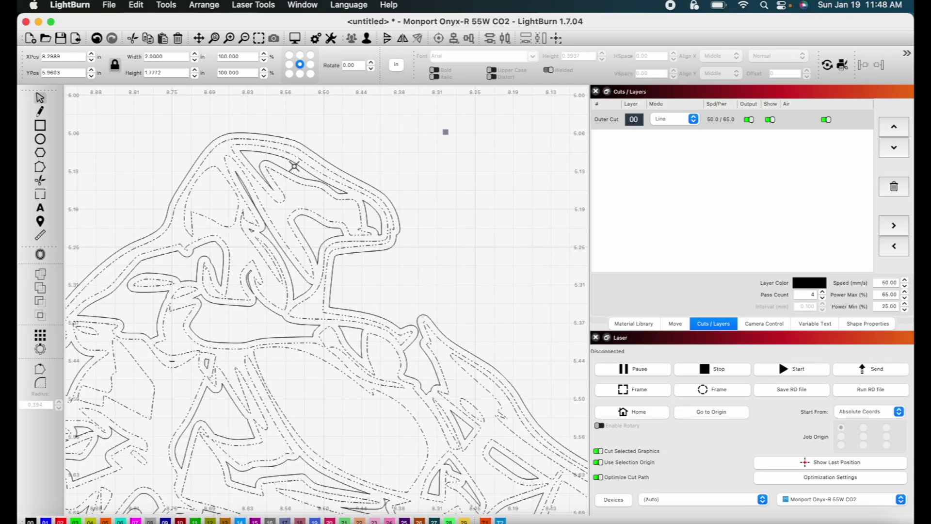
left_click(294, 161)
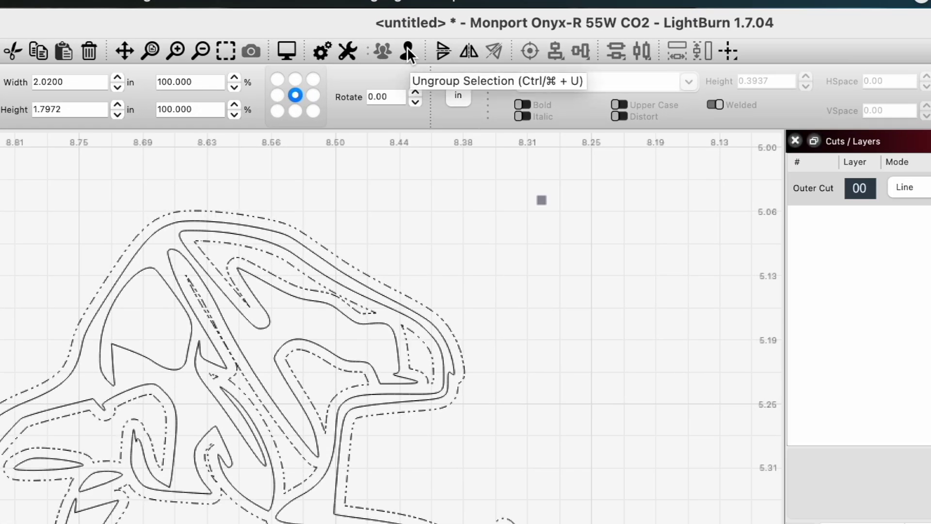
left_click(407, 48)
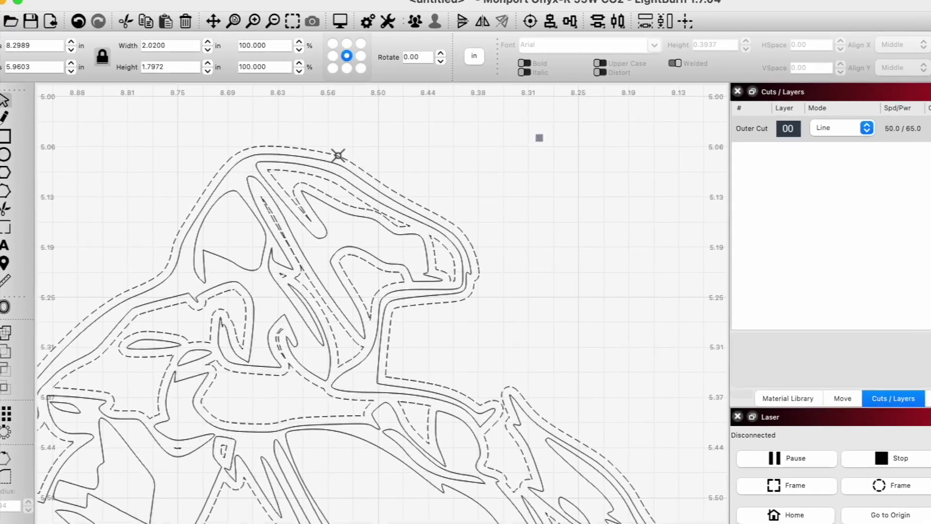
left_click(293, 140)
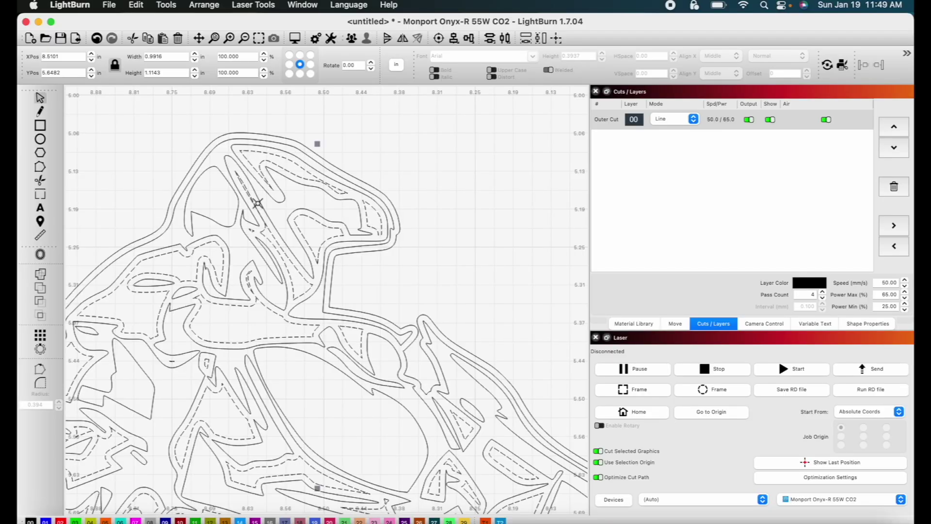
left_click(260, 200)
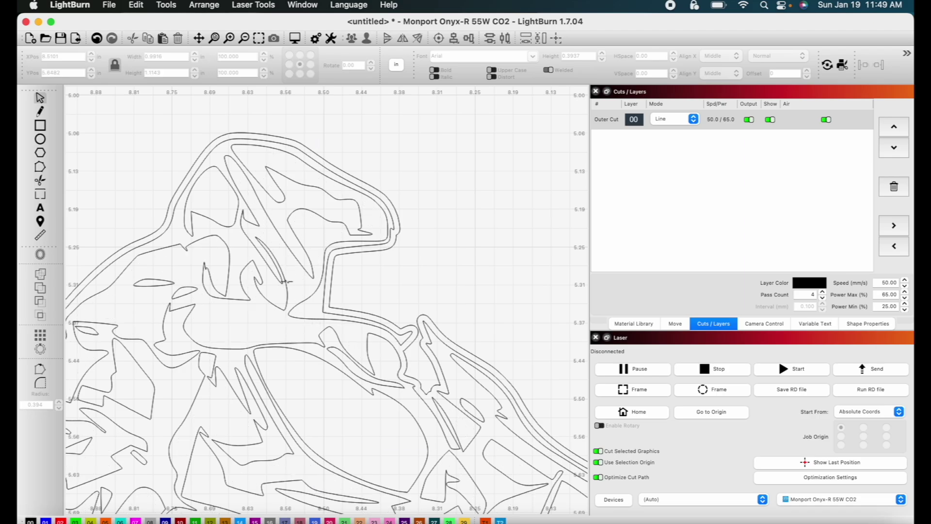
scroll(286, 281, "down", 10)
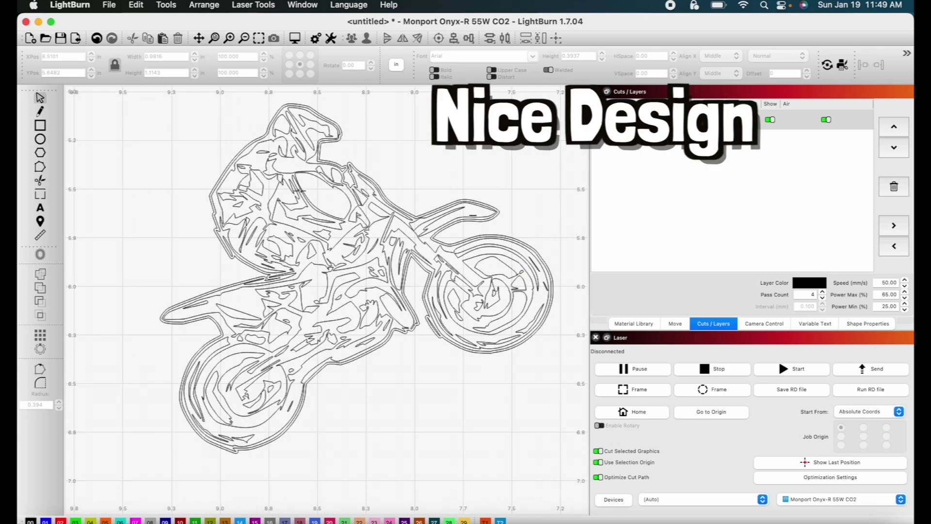
scroll(321, 139, "up", 5)
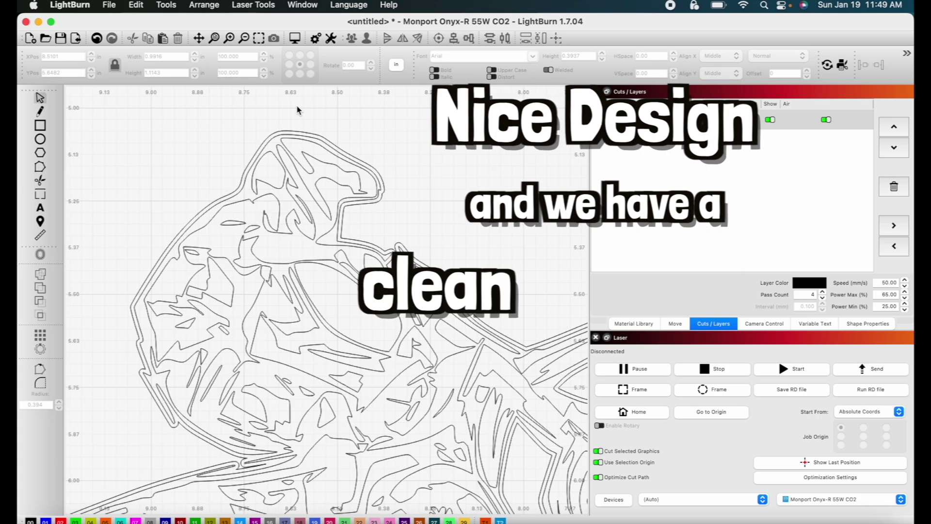
- Offset the clean outer outline outward by 0.0725 in to make a wider rounded border
left_click(321, 138)
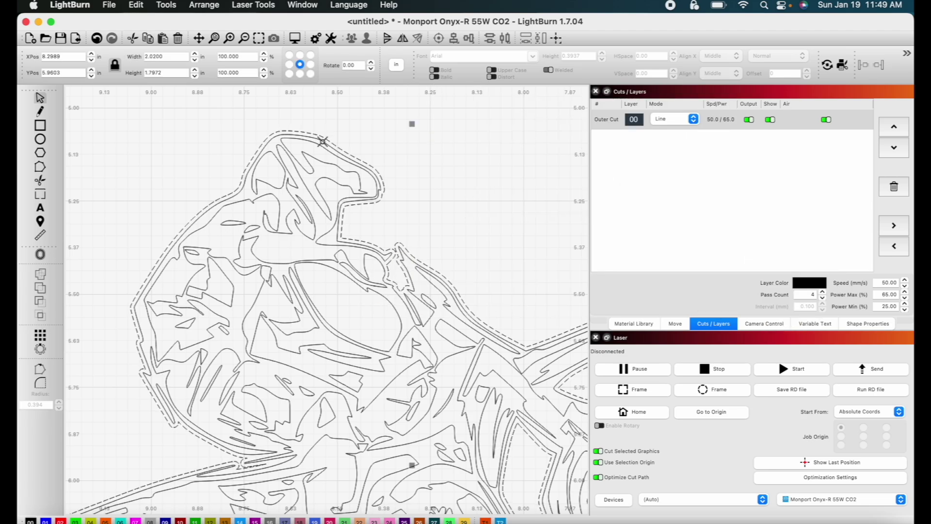
scroll(323, 142, "down", 5)
left_click(40, 254)
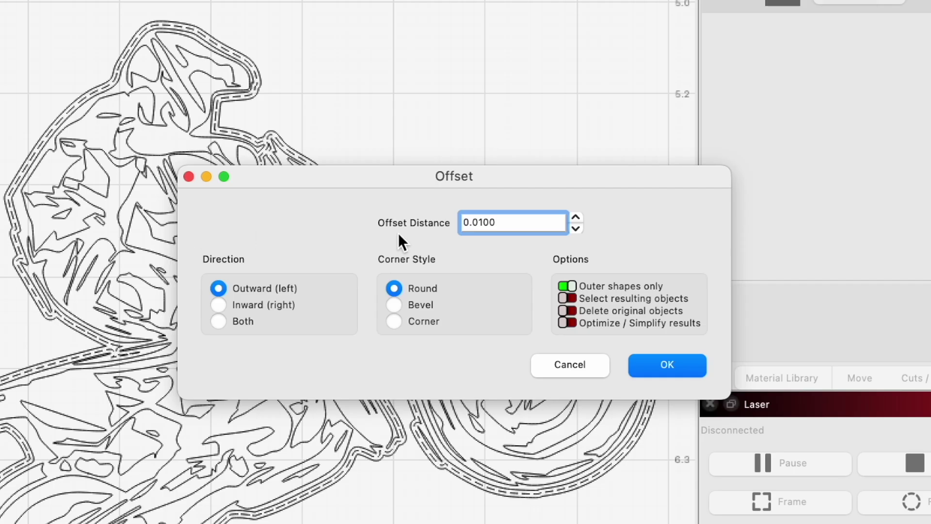
left_click(576, 216)
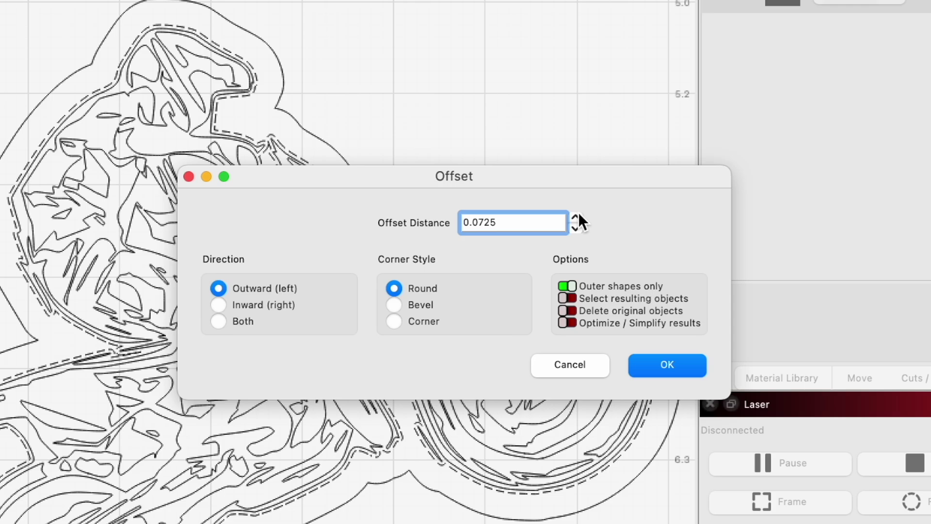
left_click(667, 366)
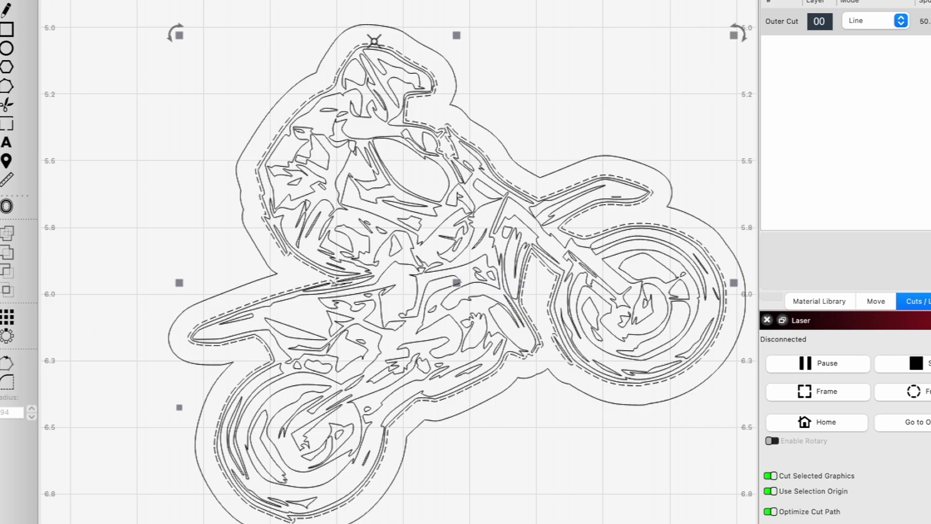
left_click(431, 139)
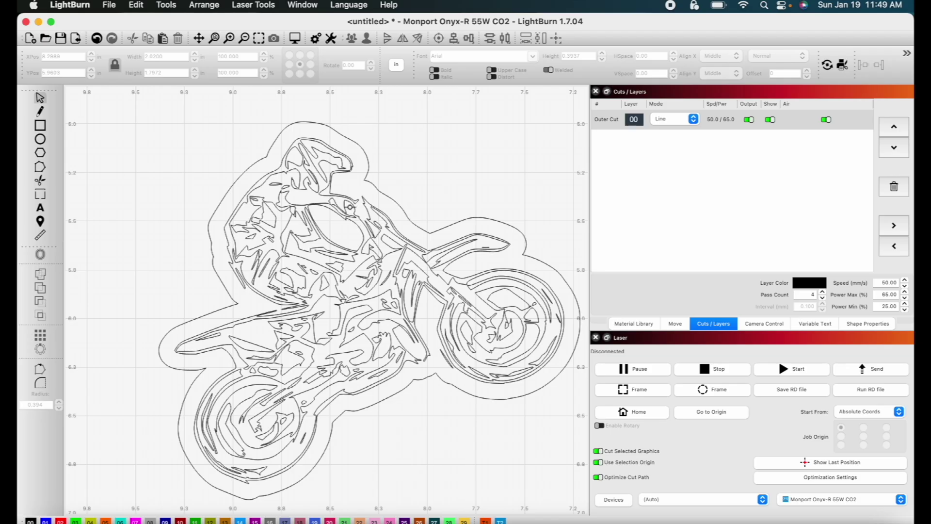
scroll(349, 206, "down", 2)
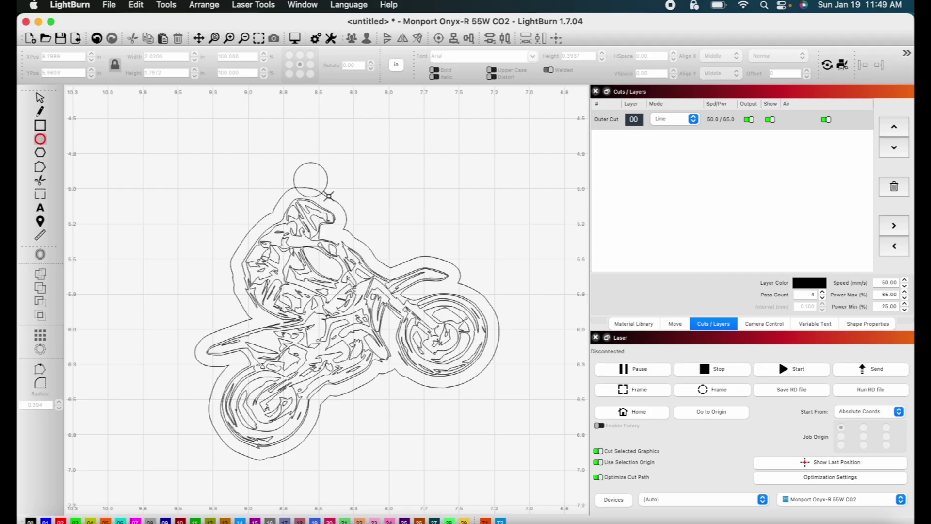
- Move the ring circle onto the top of the outline and draw a 0.1 × 0.1 in hole
left_click_drag(334, 196, 336, 199)
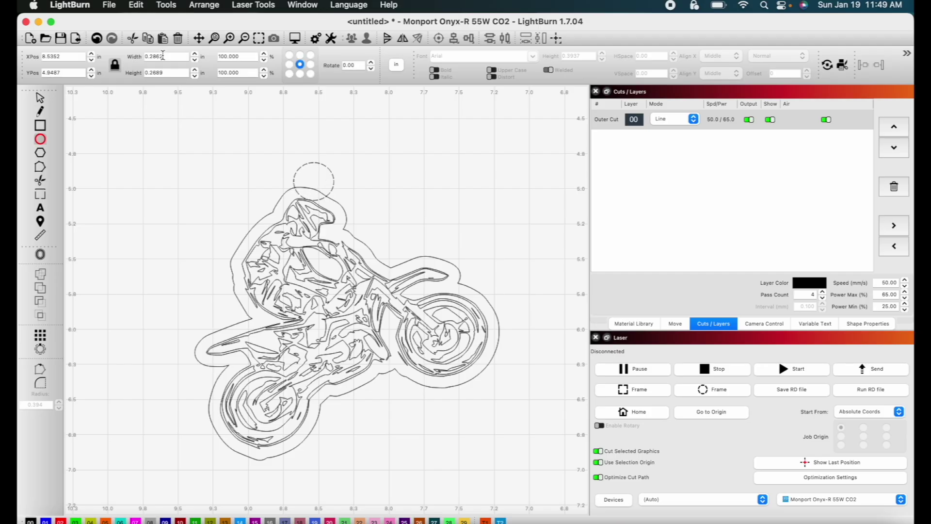
left_click(40, 97)
left_click_drag(312, 181, 302, 184)
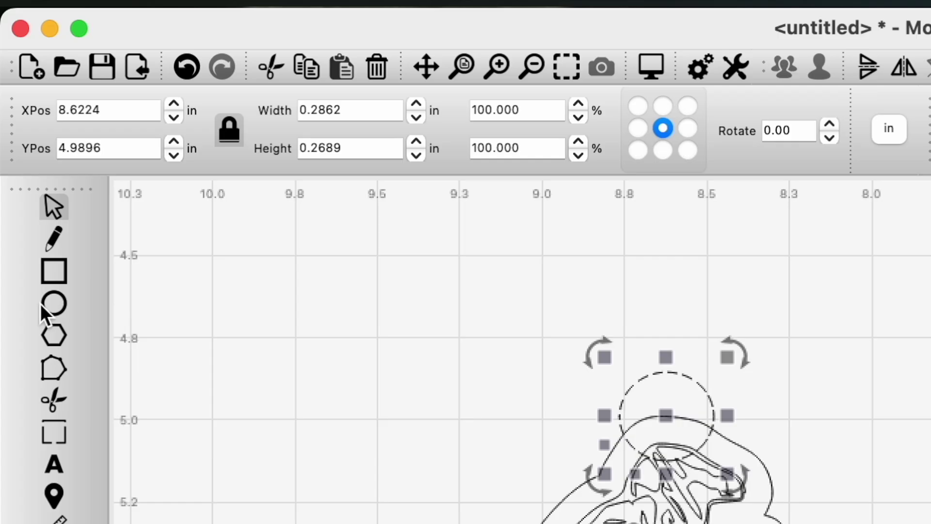
key("e")
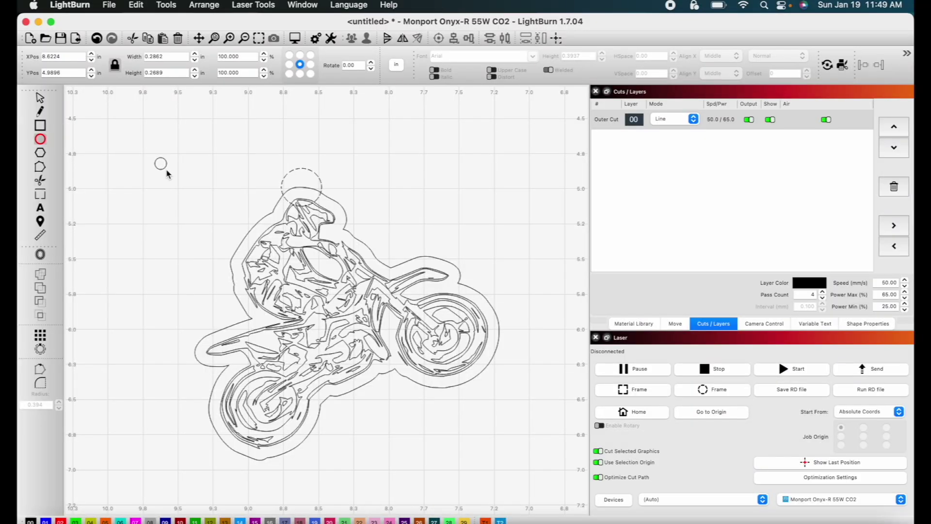
double_click(148, 56)
type(".1")
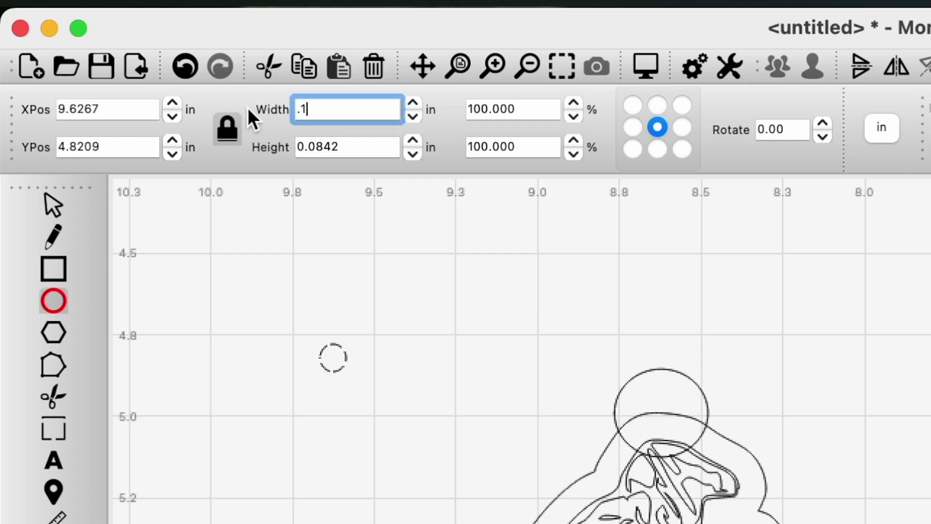
key("Tab")
type(".1")
key("Return")
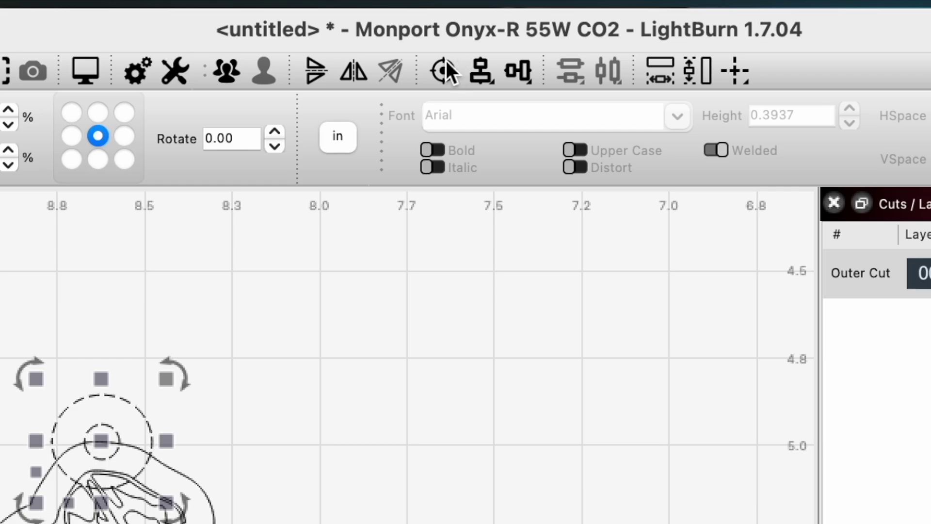
- Centre the hole in the ring and union the ring with the outer border
left_click(347, 186)
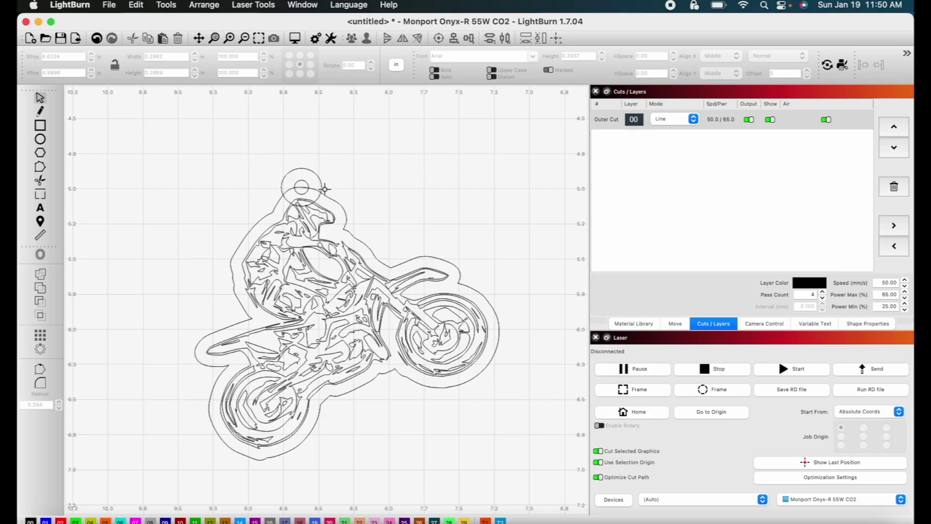
left_click(330, 197)
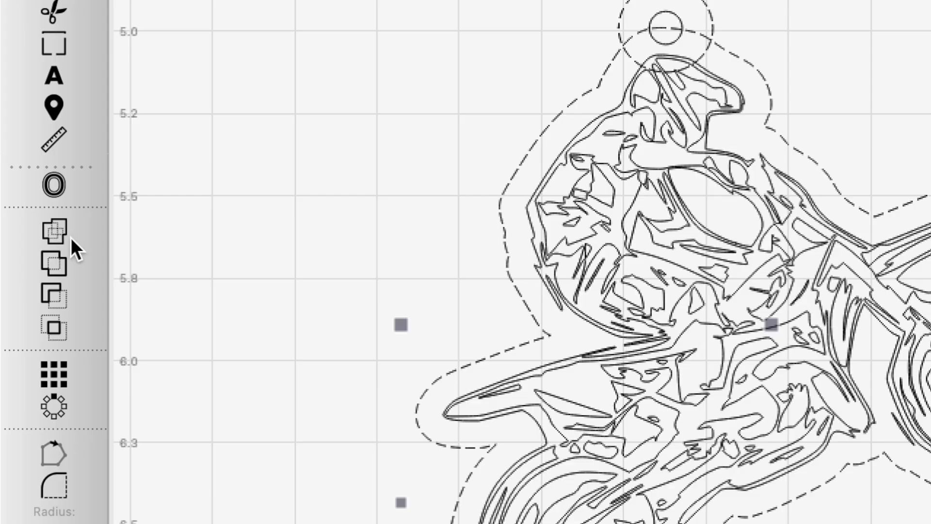
left_click(42, 277)
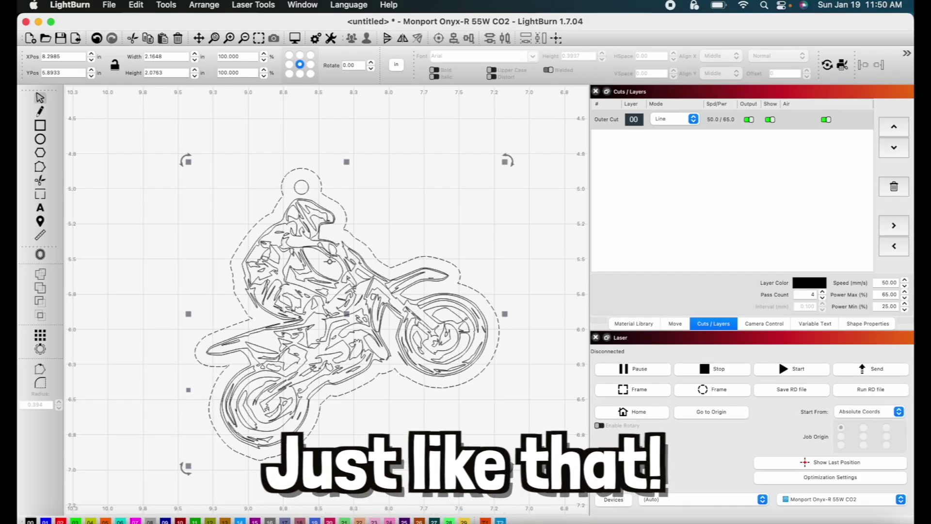
scroll(330, 260, "up", 5)
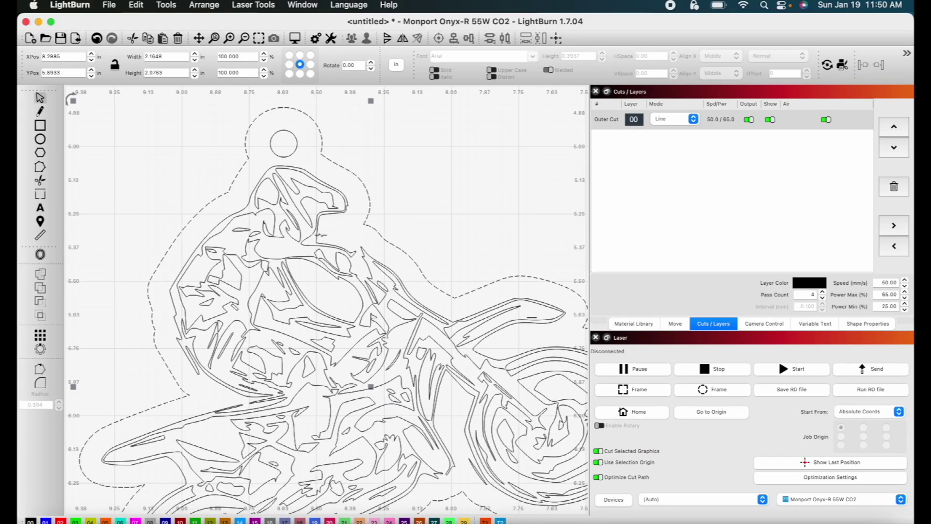
scroll(320, 234, "down", 5)
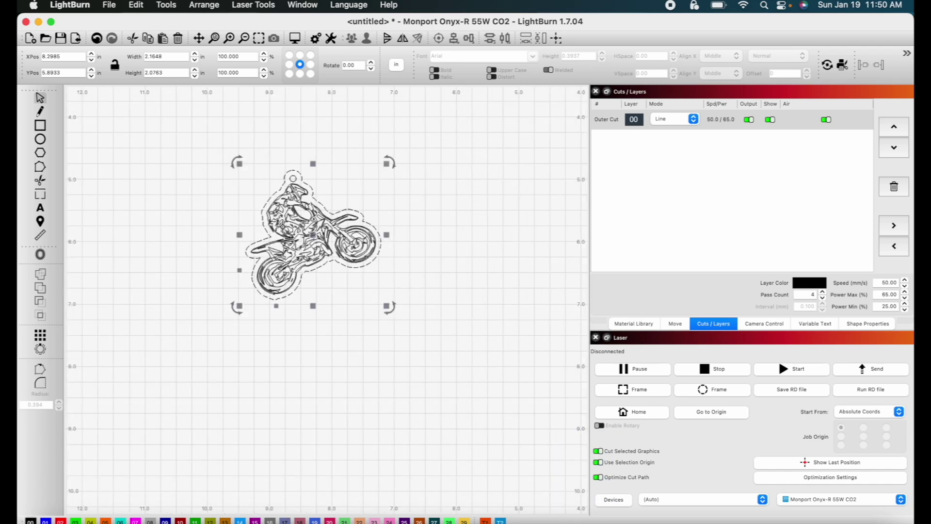
scroll(313, 235, "up", 3)
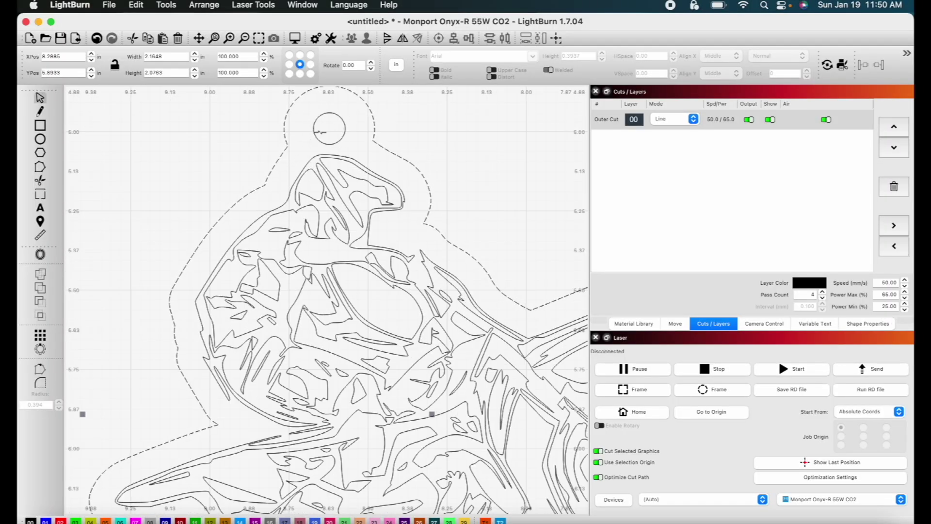
scroll(432, 197, "down", 5)
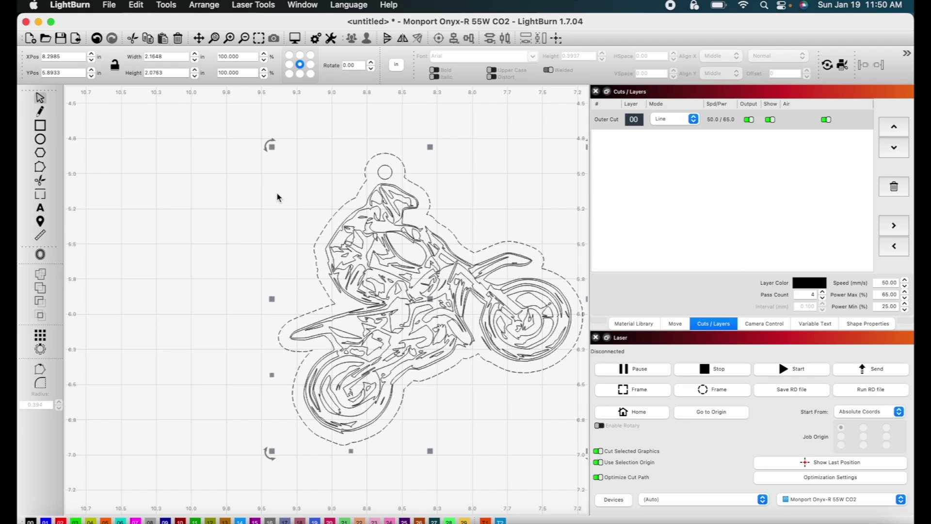
scroll(237, 200, "down", 4)
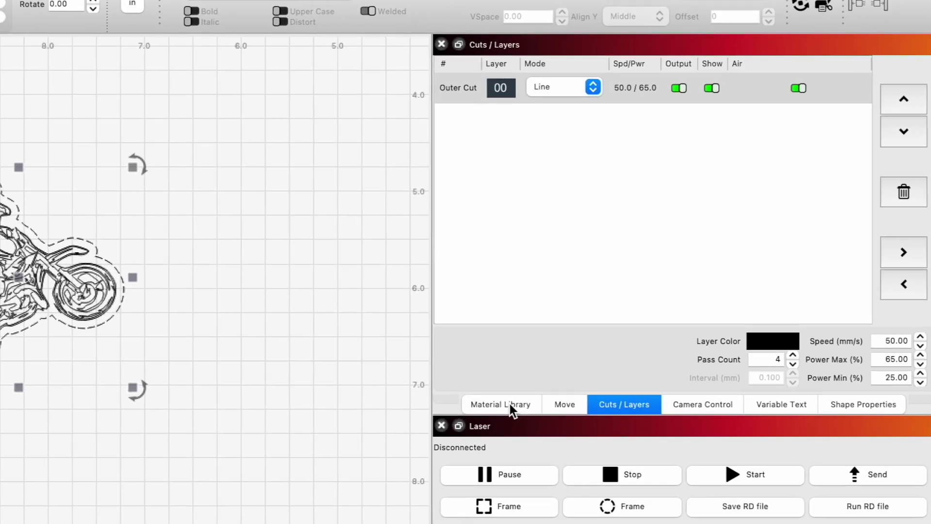
- Assign the motorcycle's inner engraving detail to the T1 tool layer
left_click(510, 404)
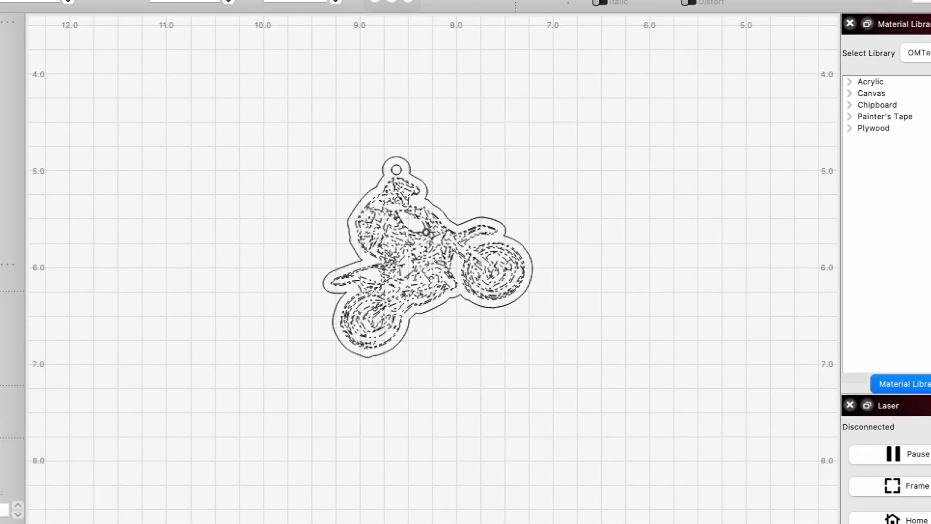
key("ctrl+a")
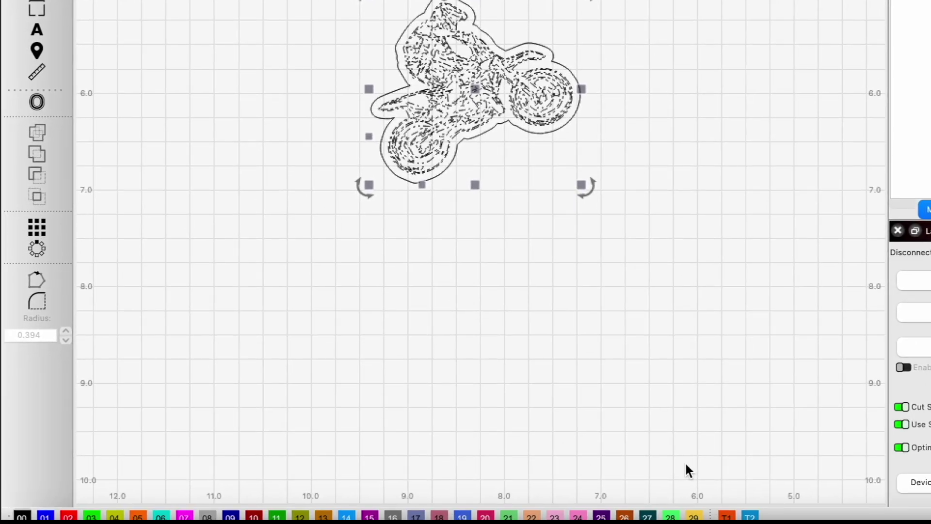
left_click(726, 516)
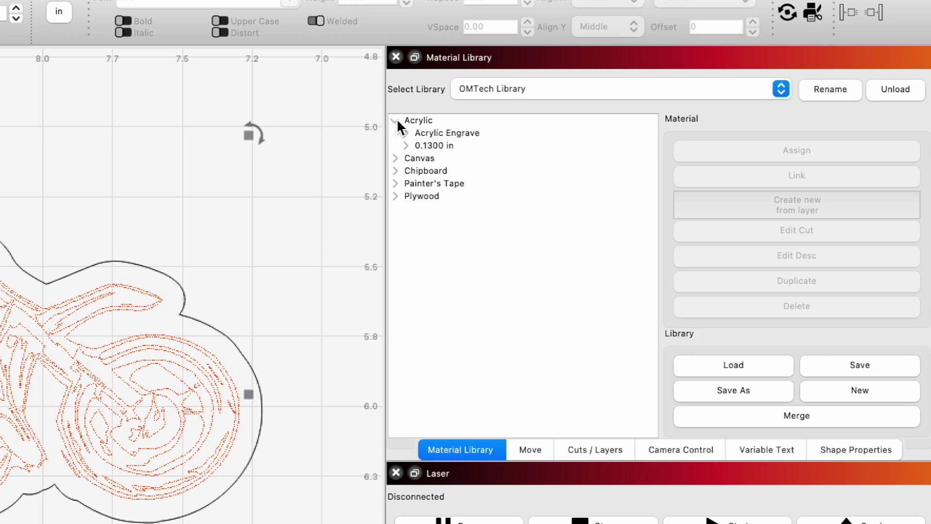
left_click(406, 145)
left_click(482, 161)
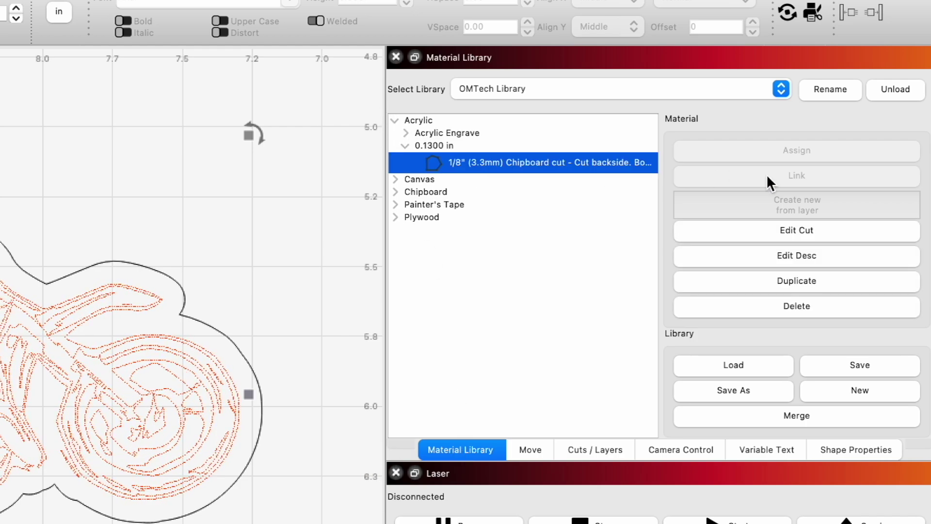
key("ctrl+a")
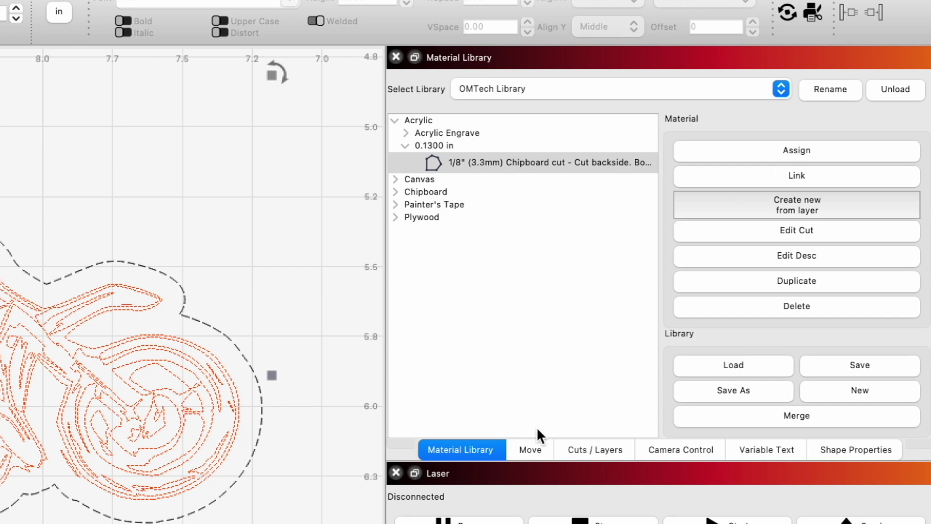
left_click(606, 451)
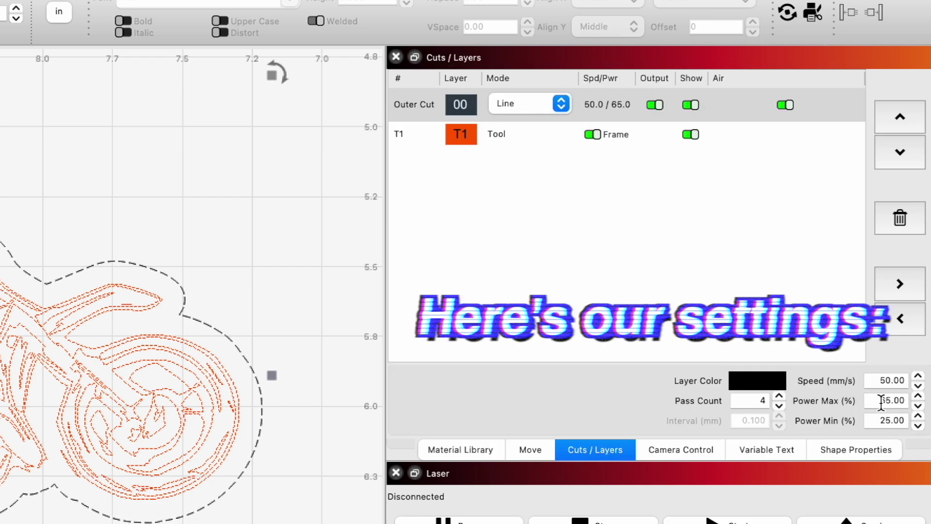
- Save the project as 'Motorcycle keychain Part 1'
scroll(58, 219, "down", 2)
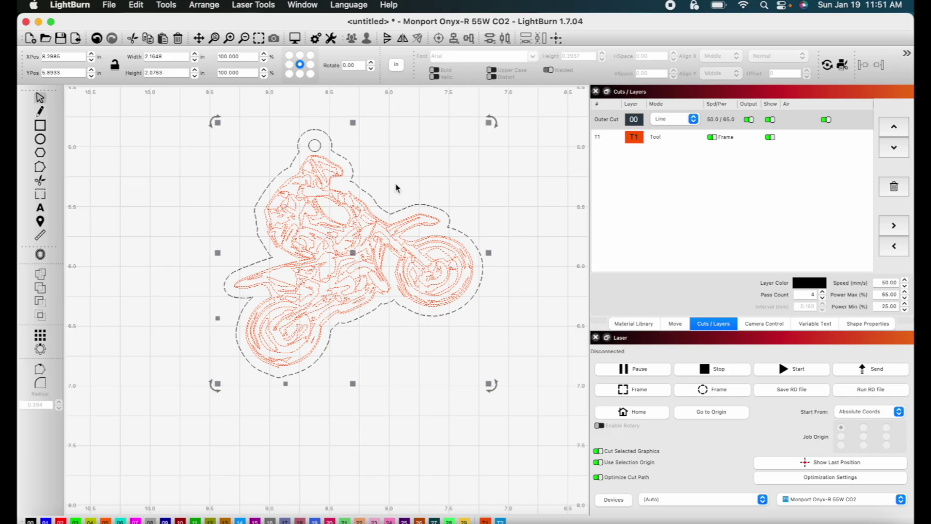
scroll(396, 189, "down", 3)
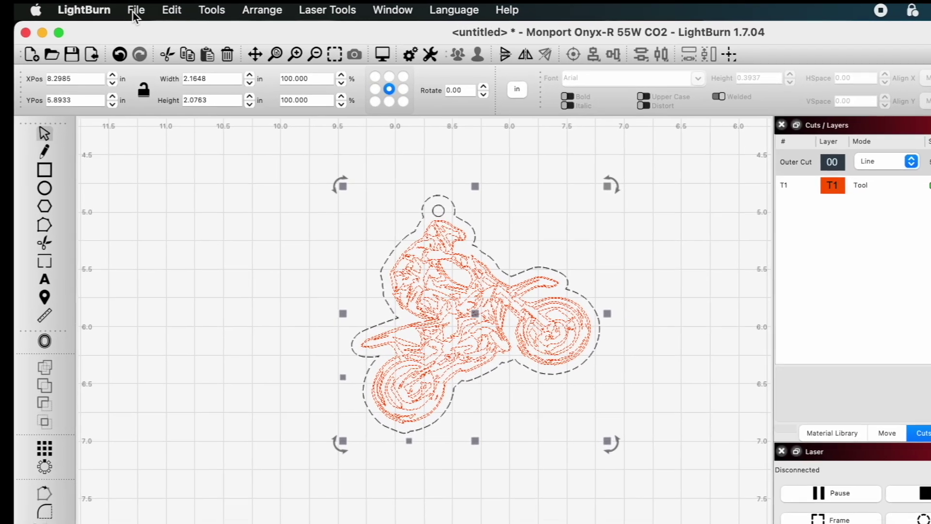
left_click(109, 5)
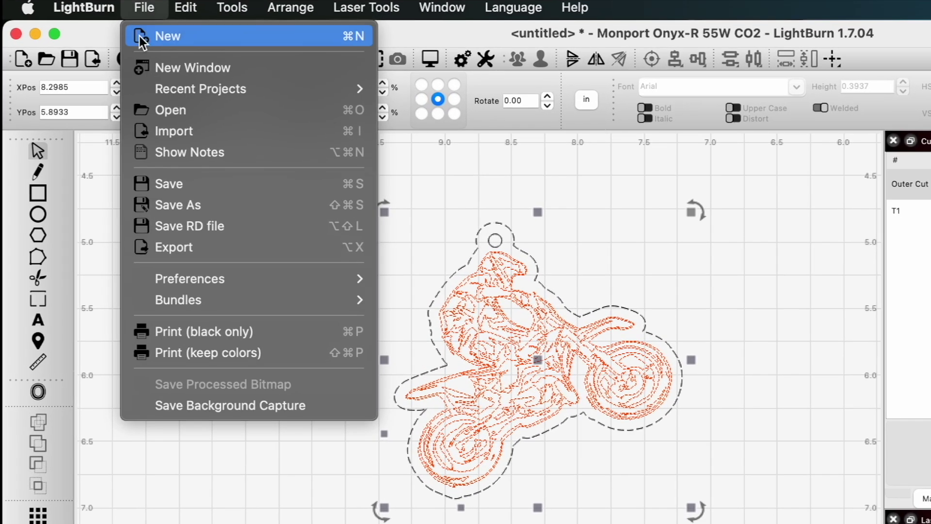
left_click(232, 206)
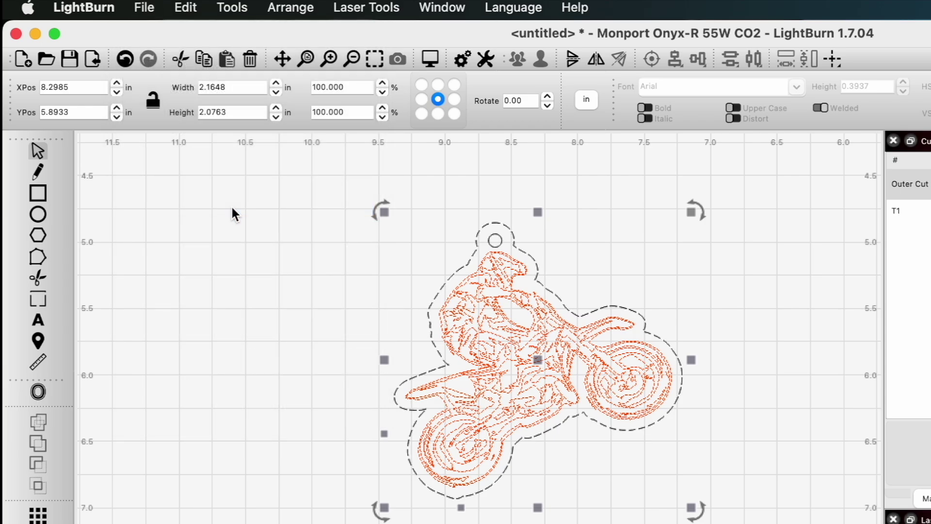
type("Motorcycle keychain Part 1")
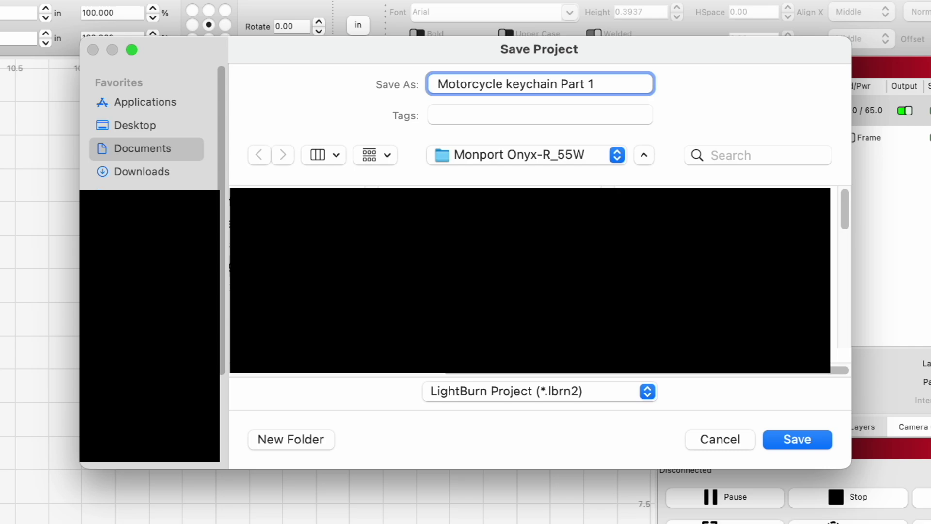
left_click(816, 441)
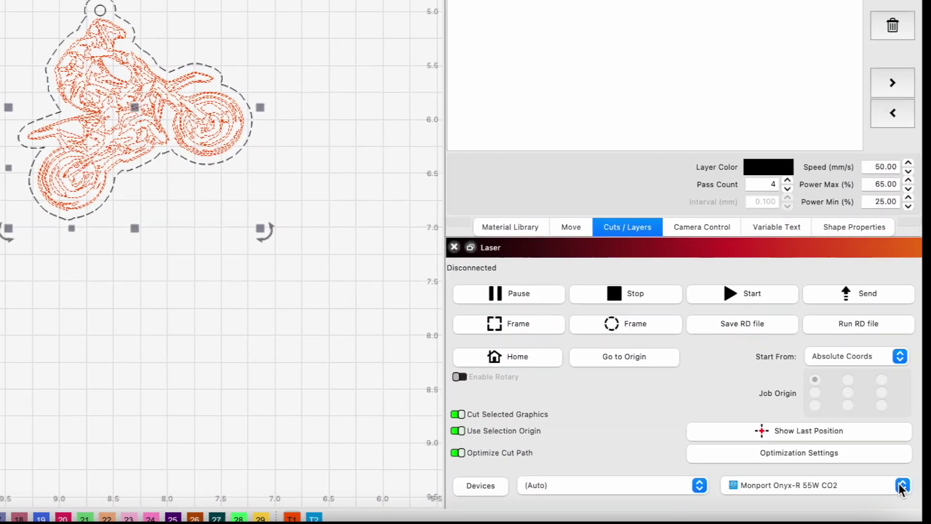
- Select the Monport GI20 Fiber Laser and drag the keychain to X 2.5332, Y 2.4749 in
left_click(901, 485)
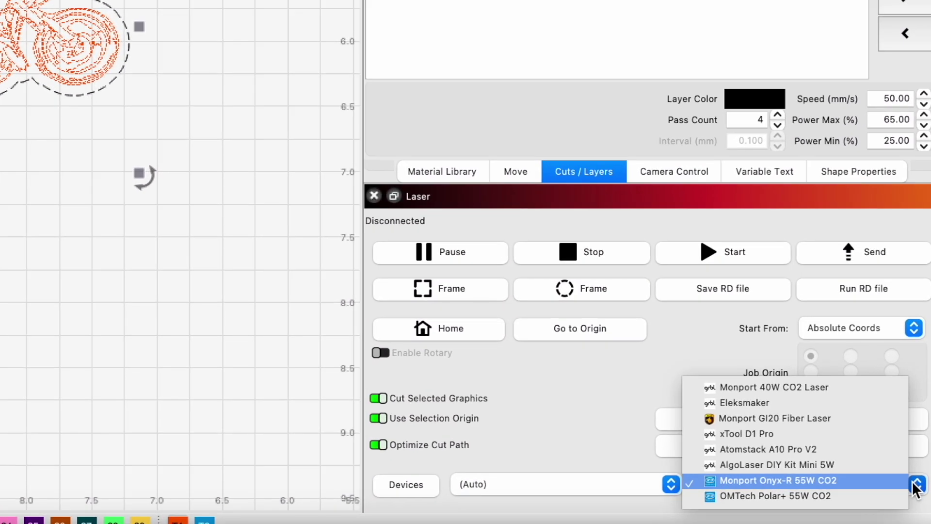
left_click(829, 421)
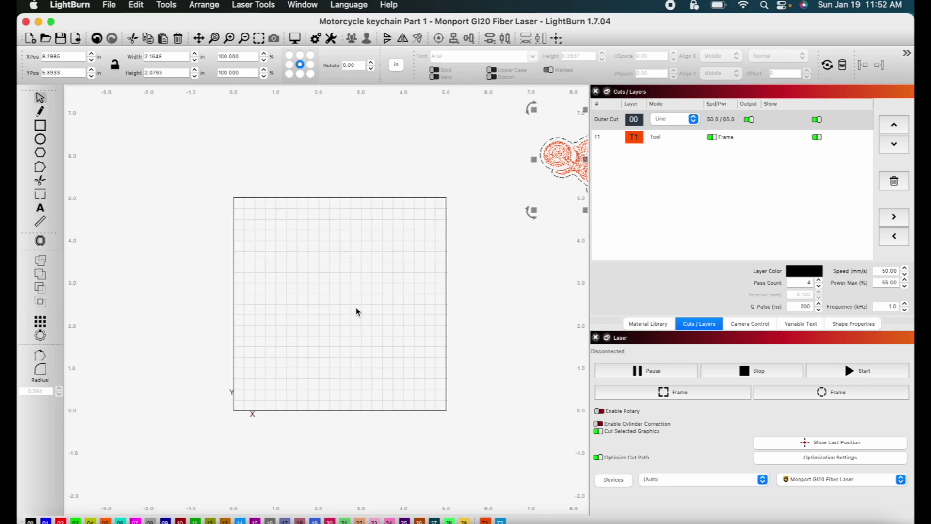
scroll(356, 311, "down", 3)
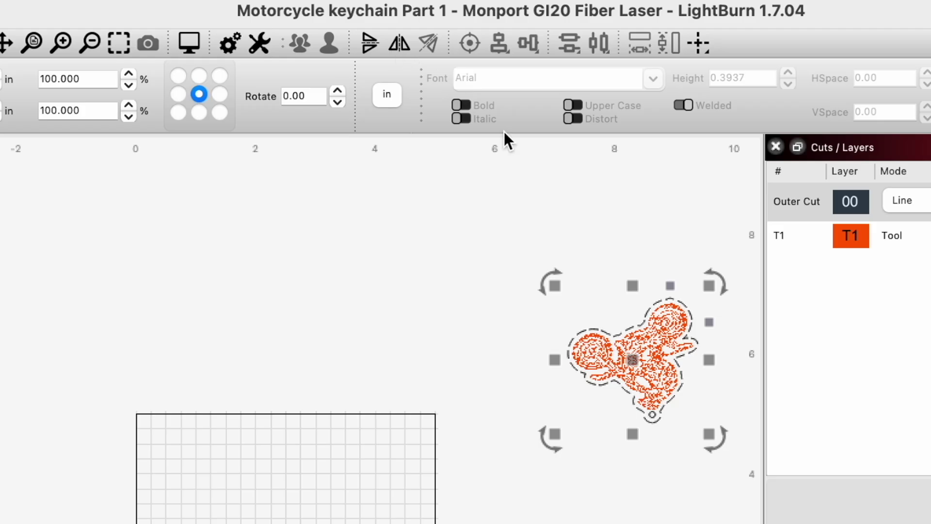
left_click_drag(481, 190, 754, 510)
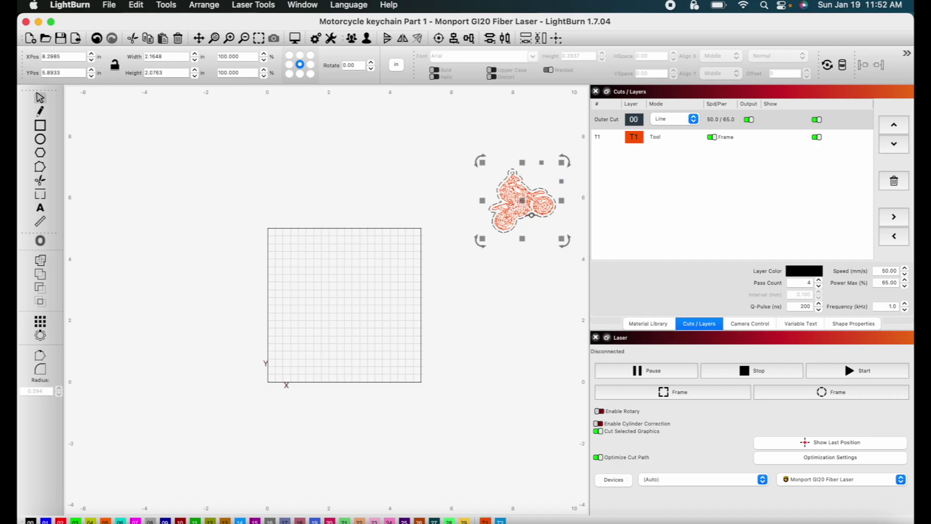
left_click_drag(526, 203, 346, 305)
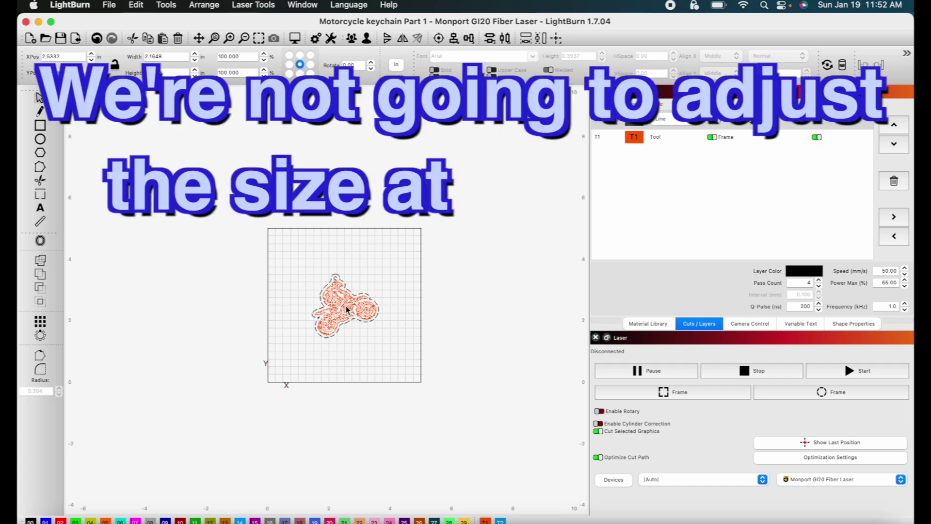
scroll(346, 305, "up", 10)
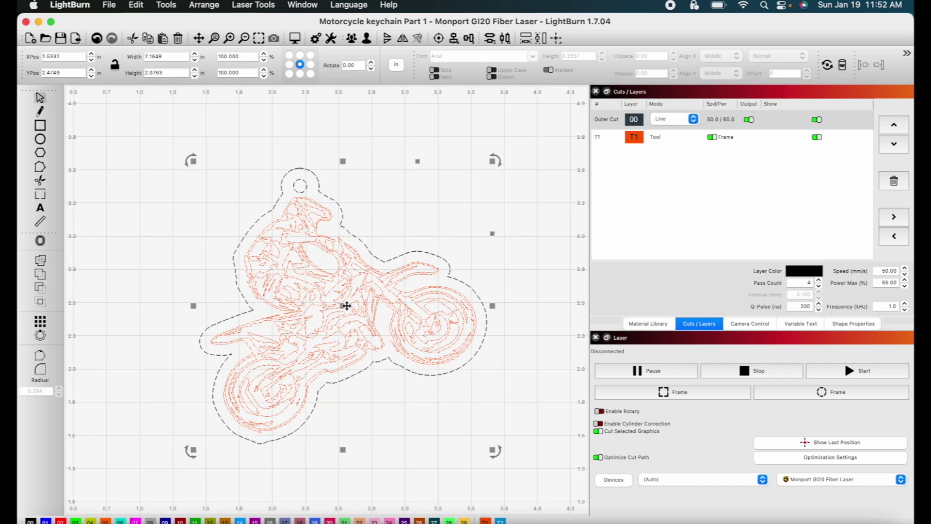
scroll(350, 307, "down", 8)
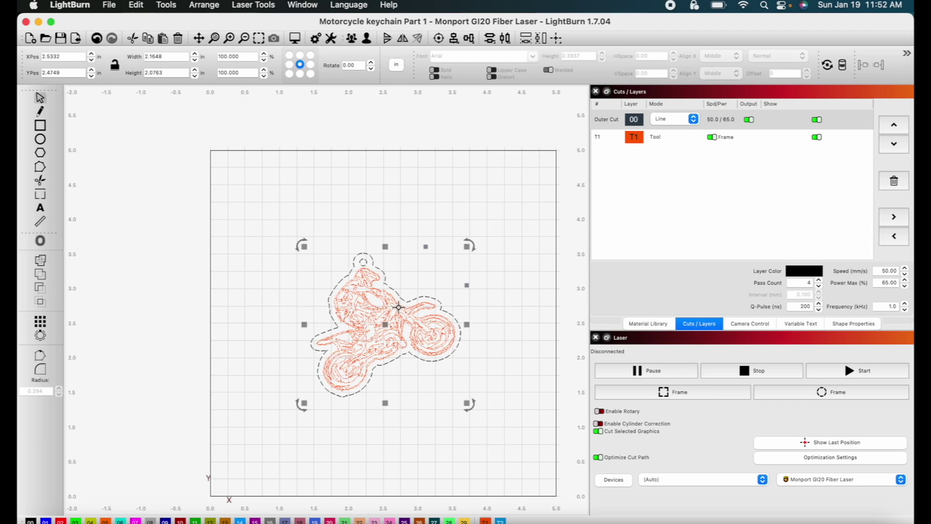
- Centre the design on the work area and put the motorcycle artwork on the Inner Cut layer
key("p")
scroll(377, 285, "up", 4)
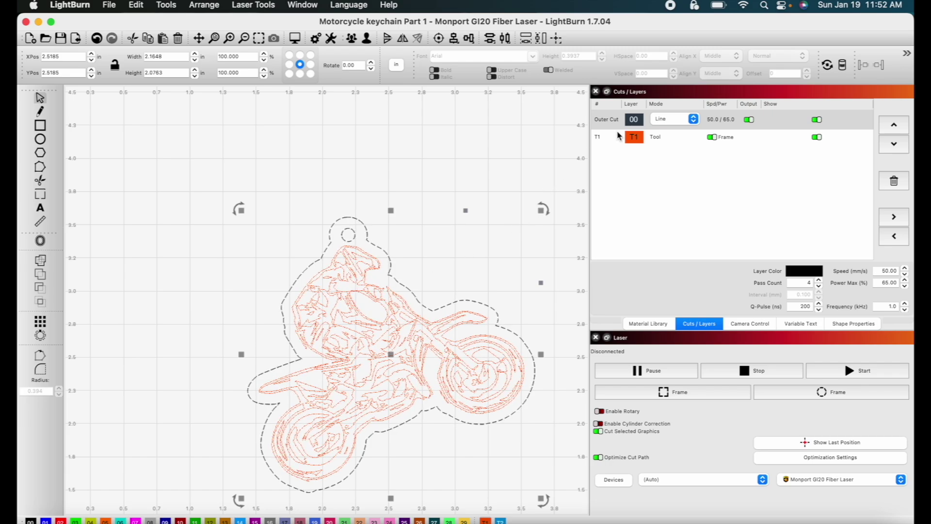
left_click(502, 146)
left_click(382, 299)
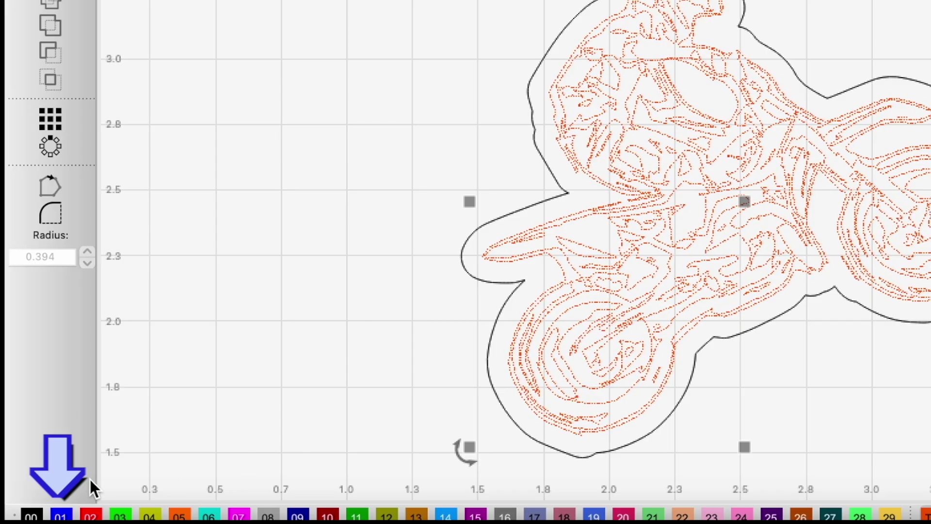
left_click(46, 521)
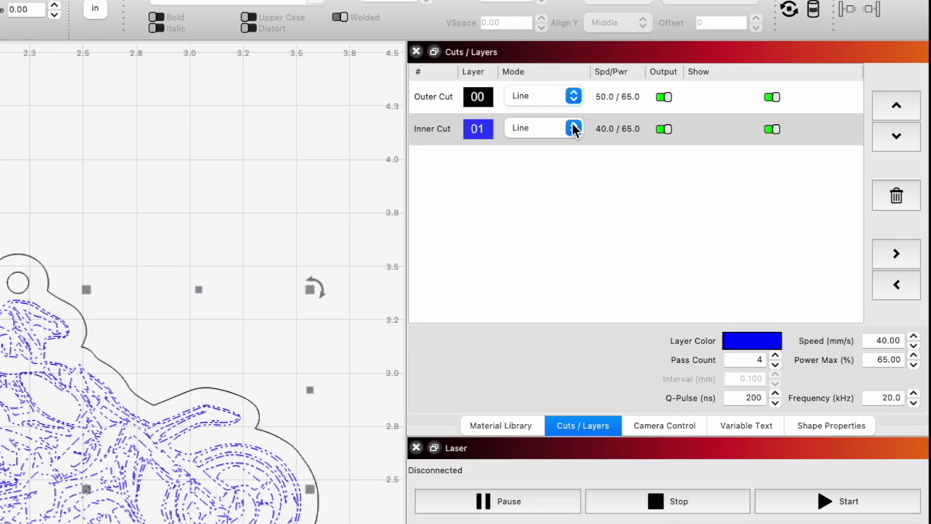
- Change the Inner Cut layer mode from Line to Fill
left_click(693, 139)
left_click(669, 149)
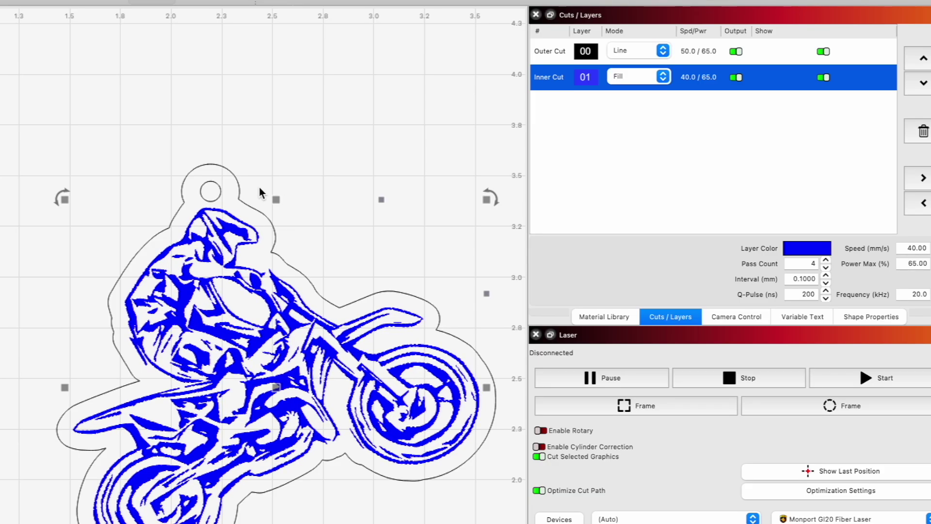
scroll(260, 192, "down", 1)
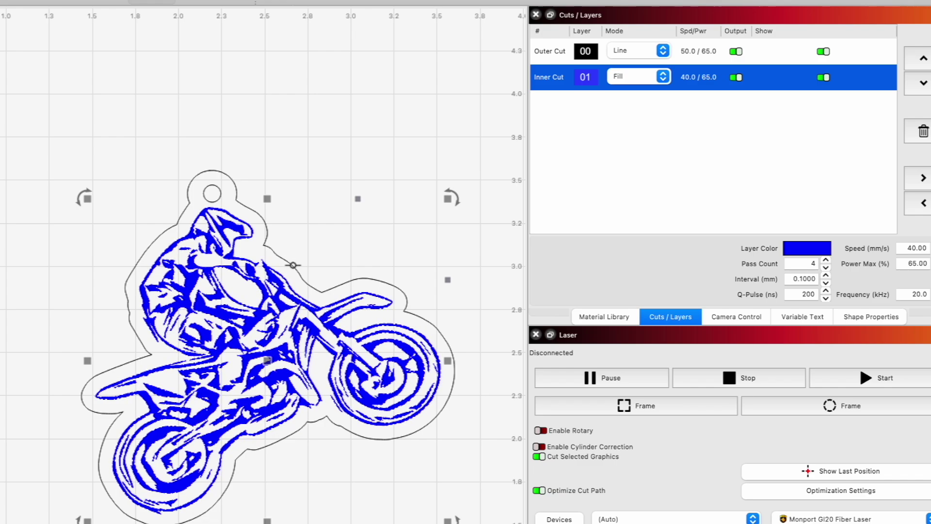
left_click(293, 265)
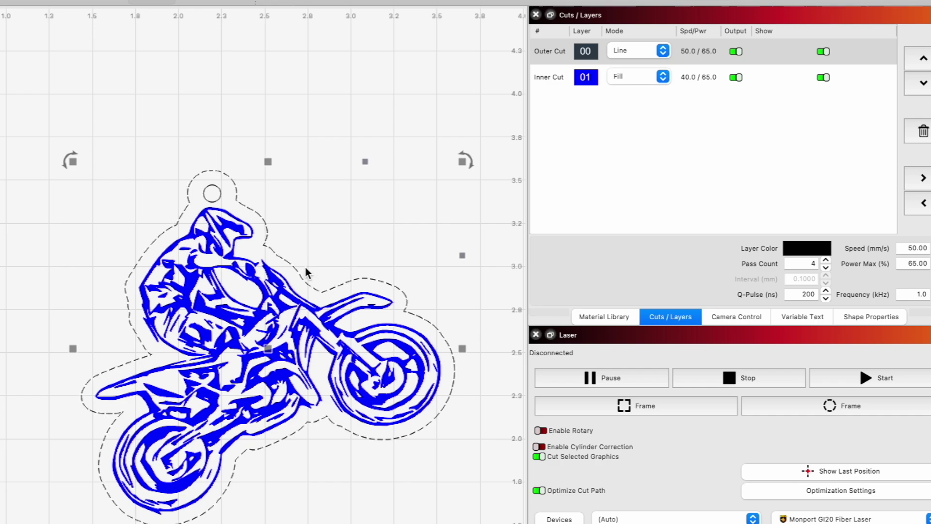
- Marquee-select the whole motorcycle artwork inside the keychain outline
scroll(247, 149, "up", 5)
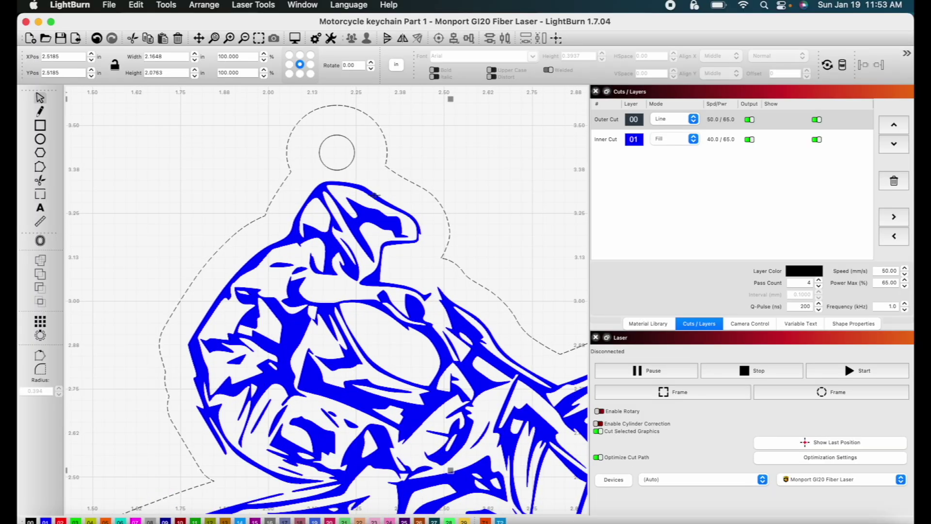
left_click(375, 193)
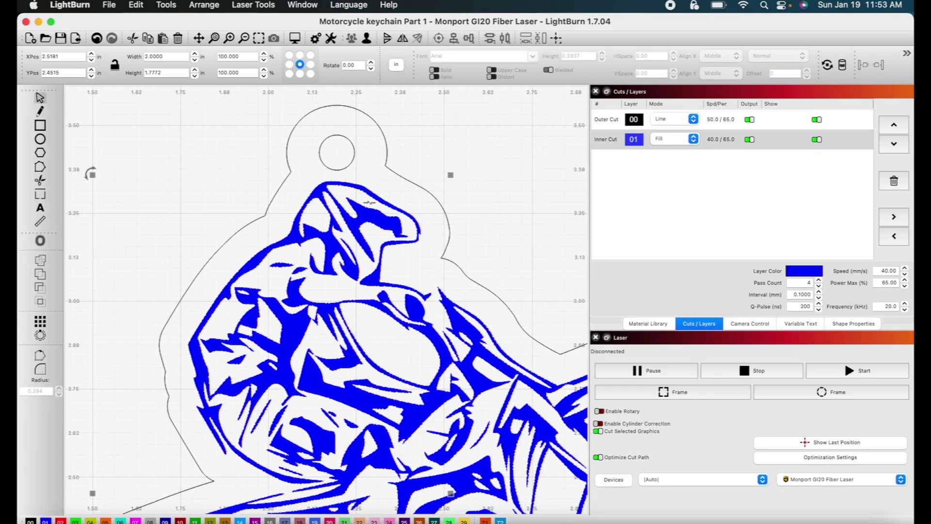
scroll(370, 203, "down", 1)
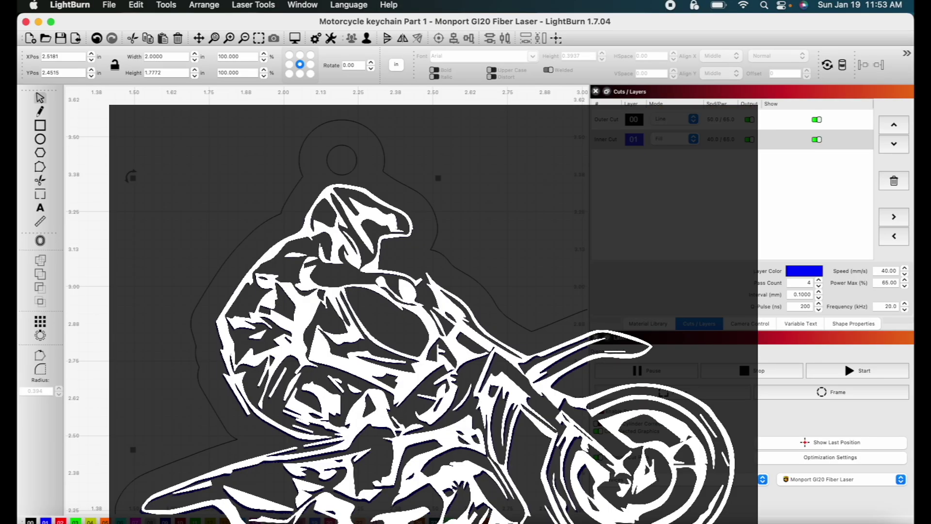
scroll(377, 233, "down", 5)
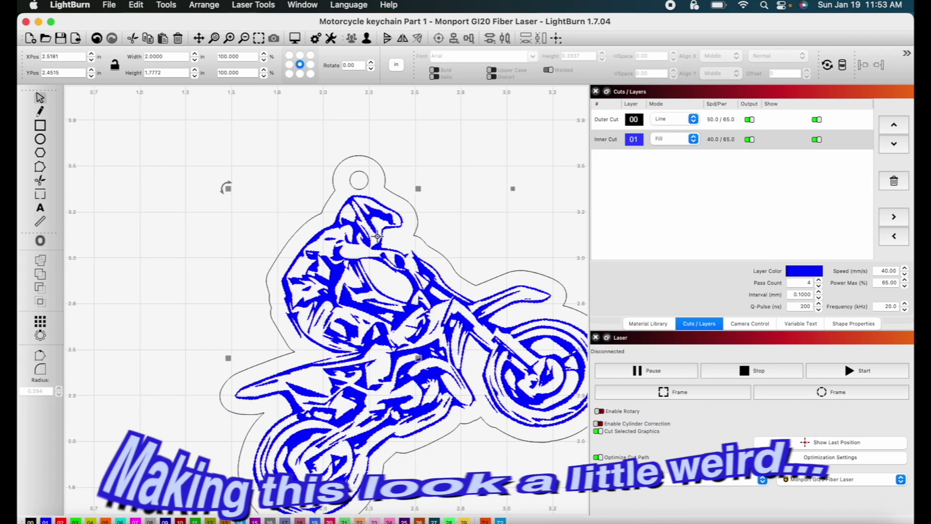
scroll(377, 233, "up", 10)
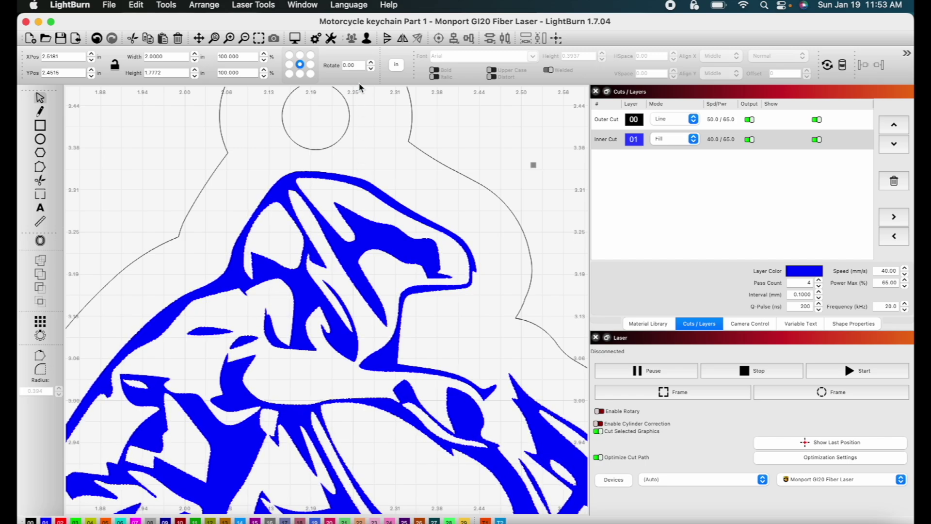
scroll(360, 90, "down", 10)
left_click_drag(228, 162, 546, 403)
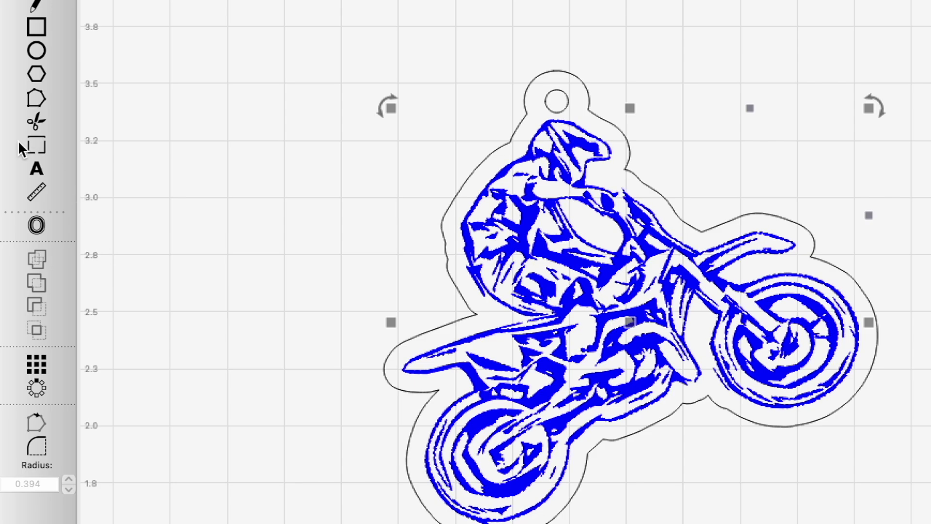
- Apply a 0.01 in outward rounded offset to the artwork, then deselect it
left_click(37, 225)
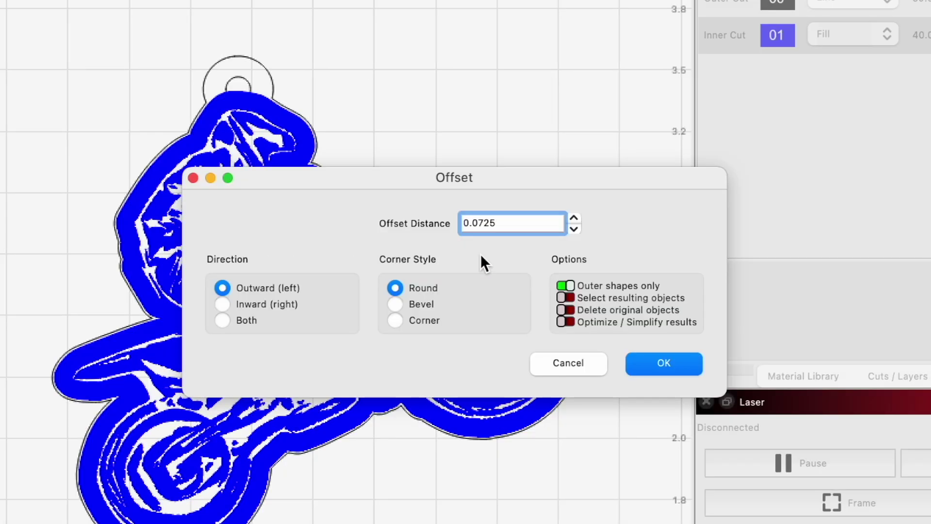
left_click(574, 226)
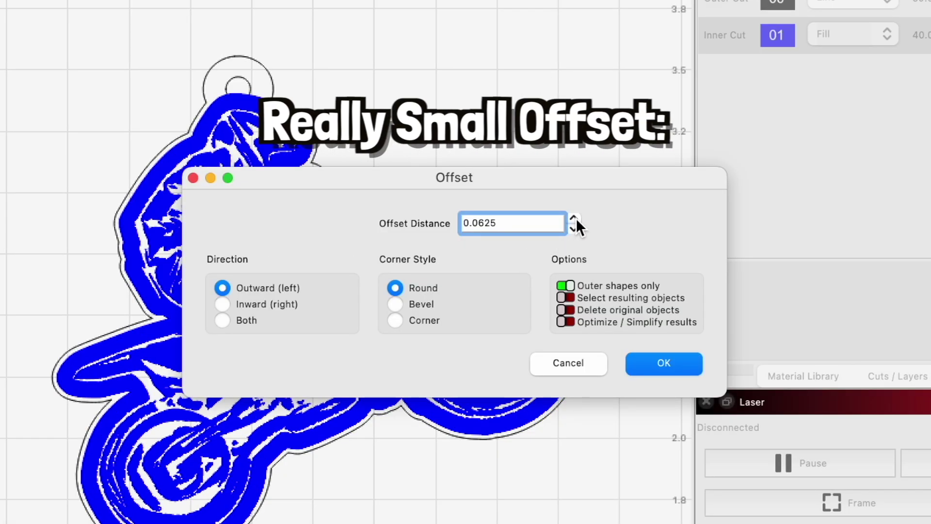
double_click(498, 223)
type("0.01")
left_click(669, 363)
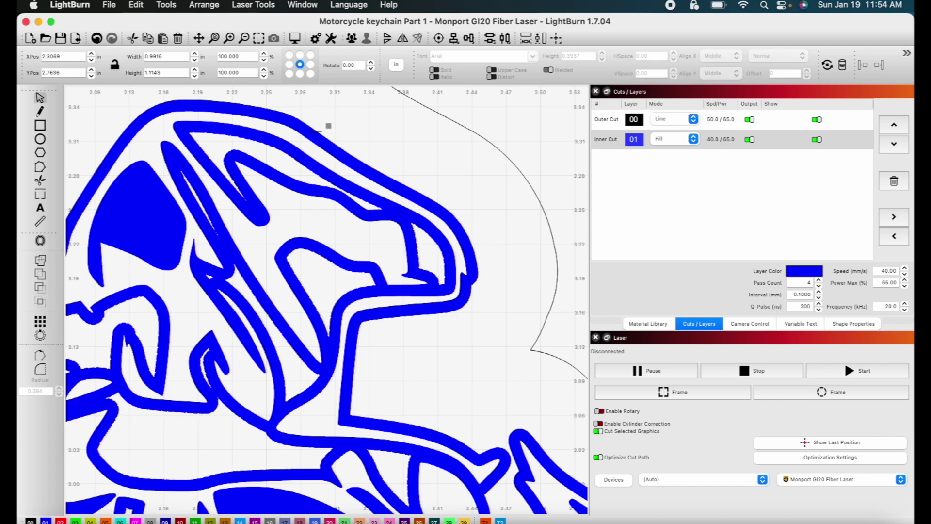
key("Escape")
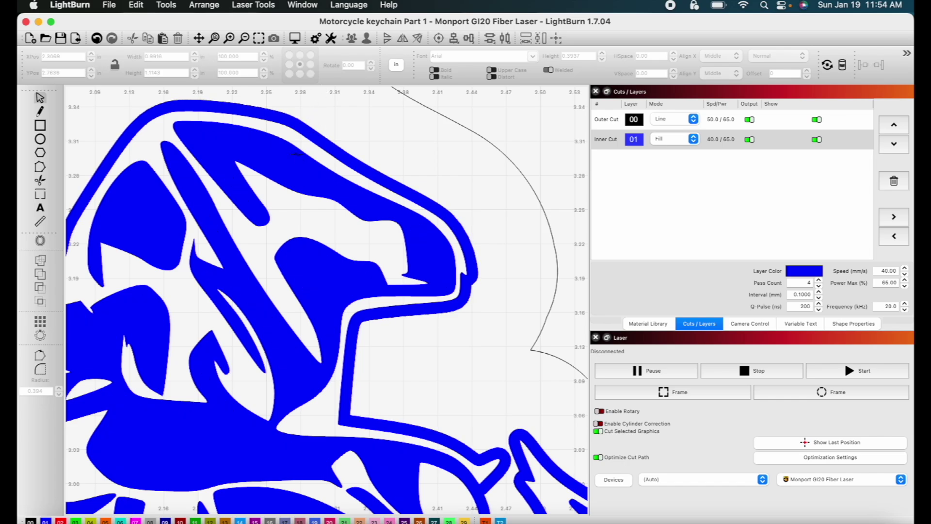
scroll(322, 247, "down", 6)
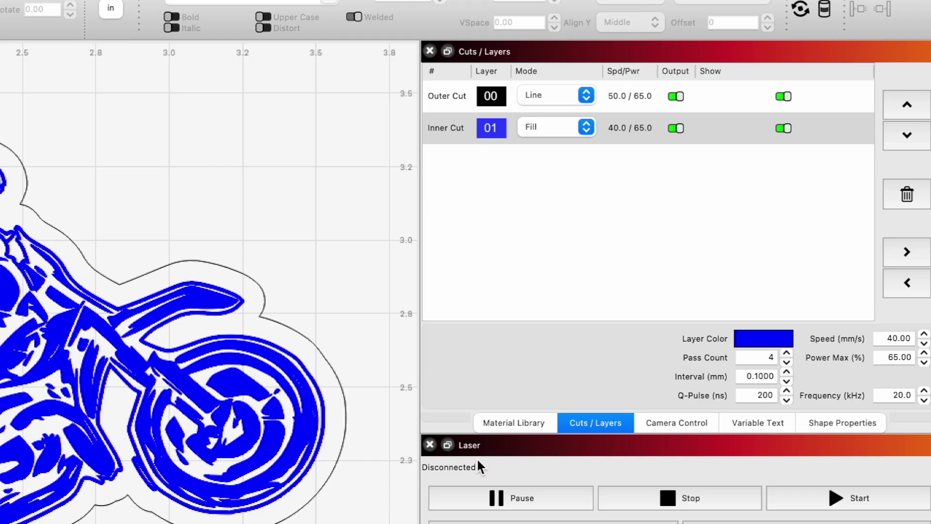
- Assign the Material Library preset Acrylic > Engrave (white) > Colored Acrylic to Inner Cut
left_click(526, 427)
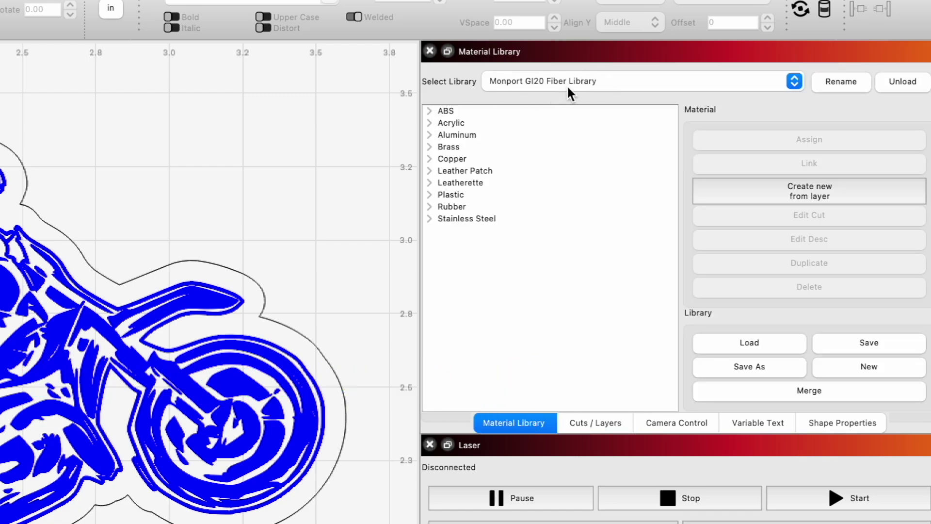
left_click(430, 127)
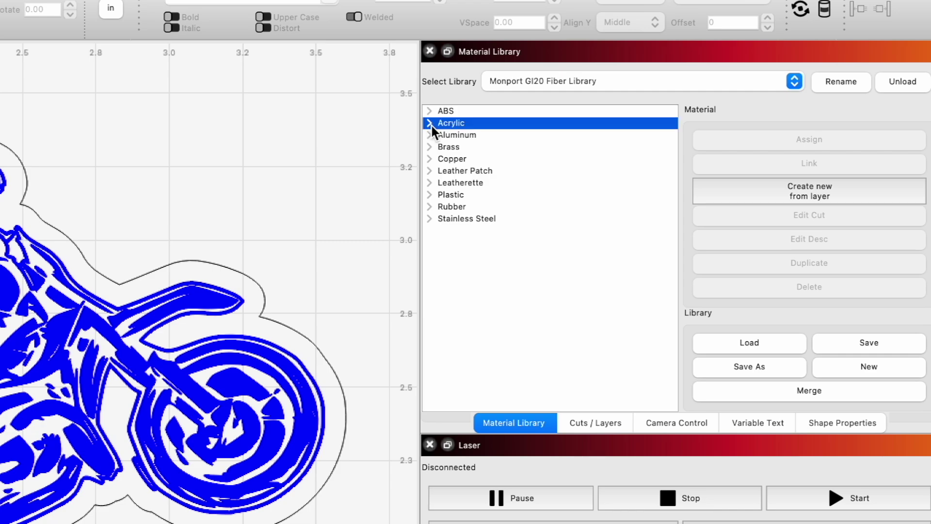
left_click(429, 124)
left_click(441, 136)
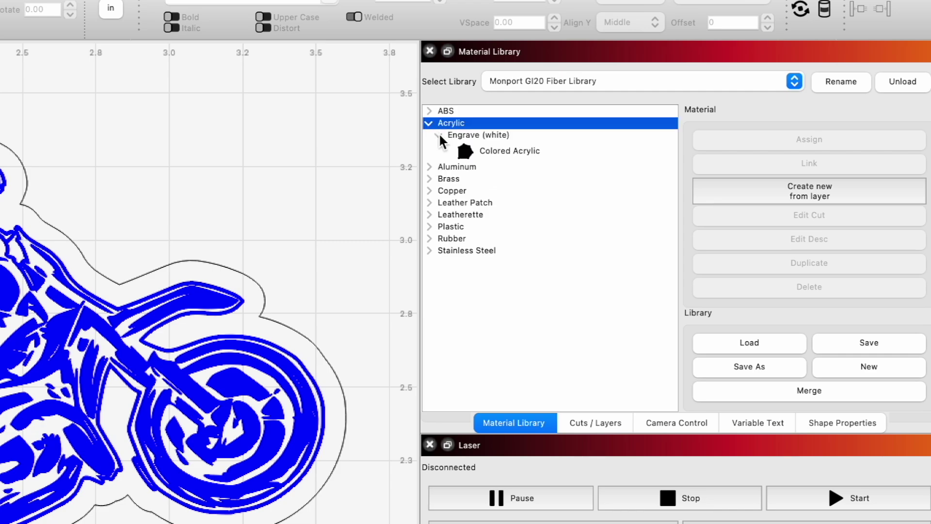
left_click(499, 154)
left_click(810, 139)
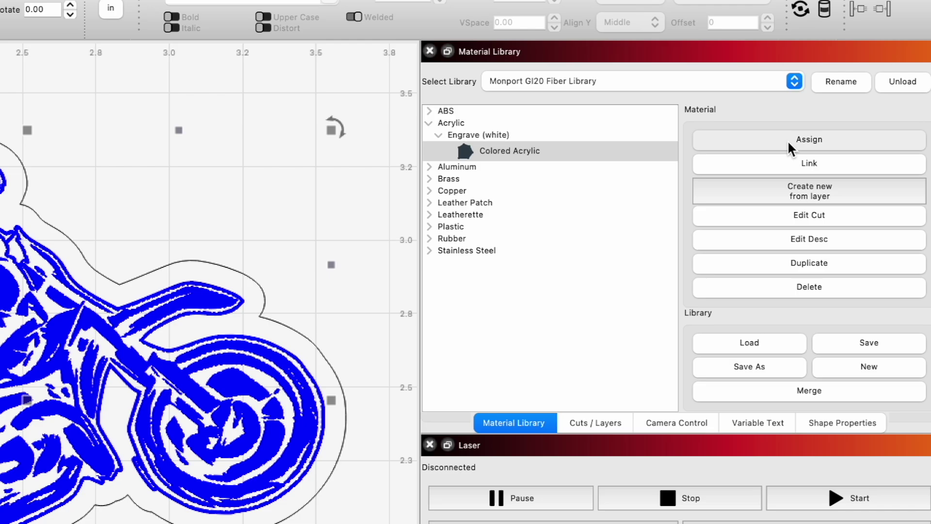
- Review the Inner Cut layer's full cut settings
left_click(601, 425)
left_click(503, 128)
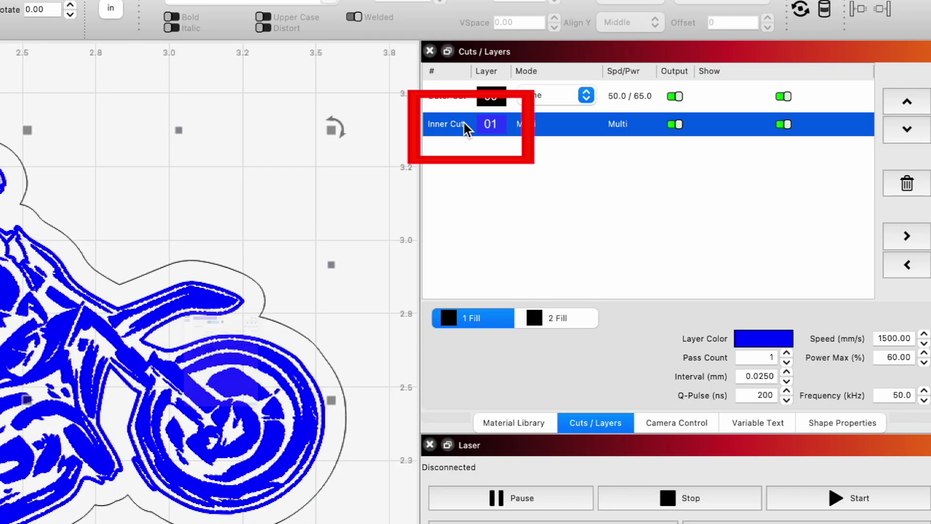
double_click(467, 129)
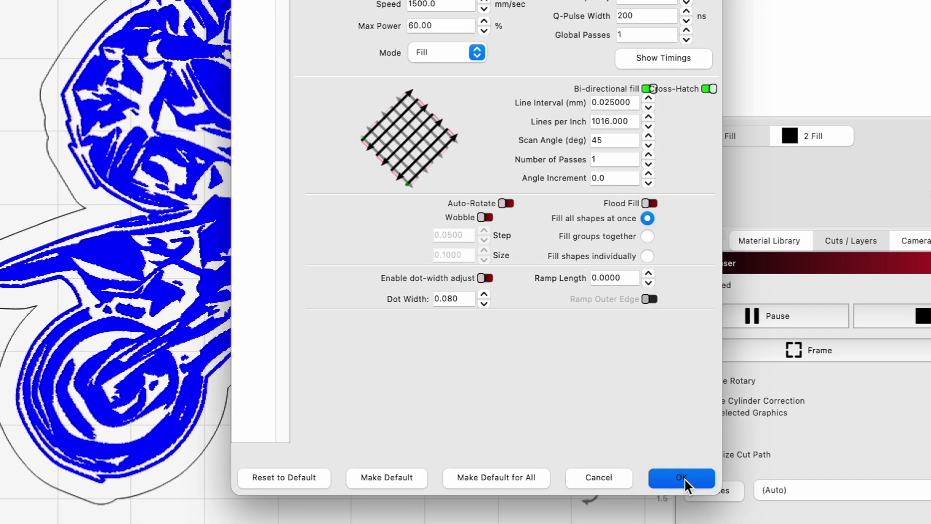
left_click(683, 486)
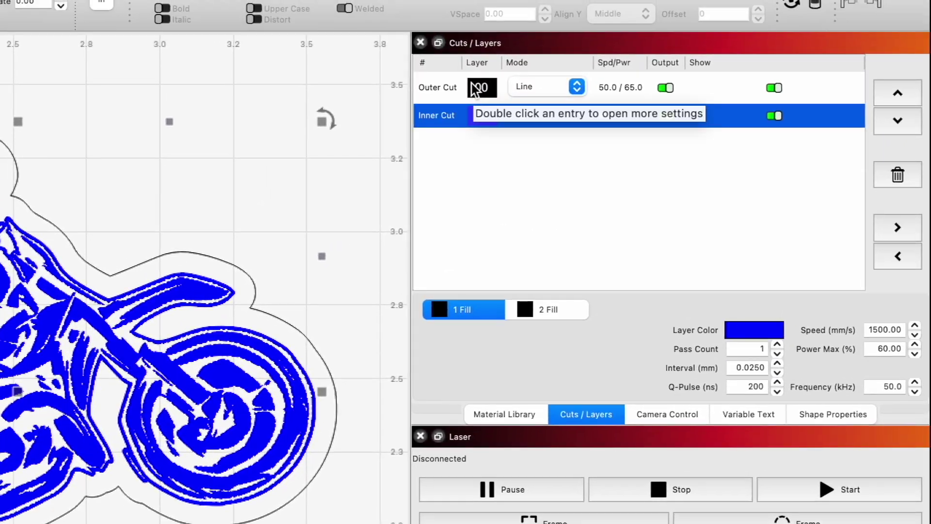
- Set Outer Cut to 5000 mm/s speed, 45% power, 1 pass and 20 kHz frequency
left_click(485, 81)
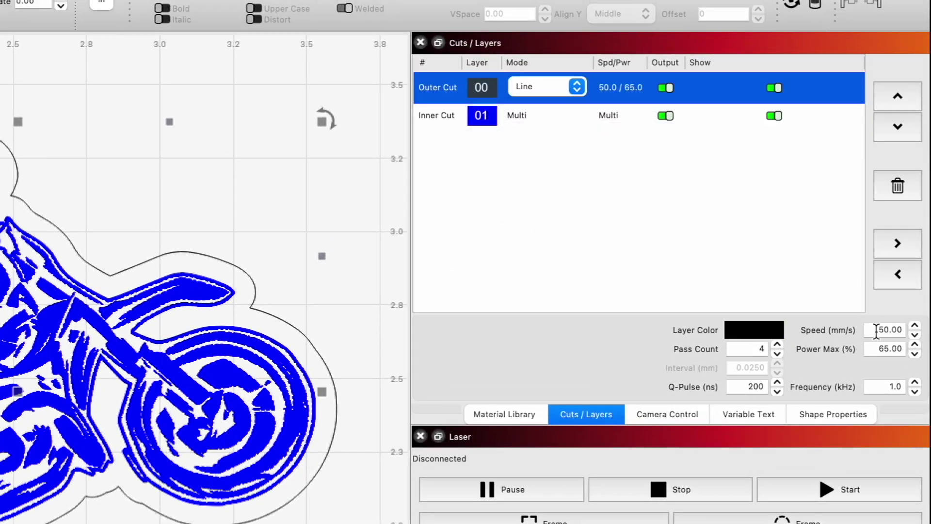
left_click(877, 331)
type("5000")
key("Tab")
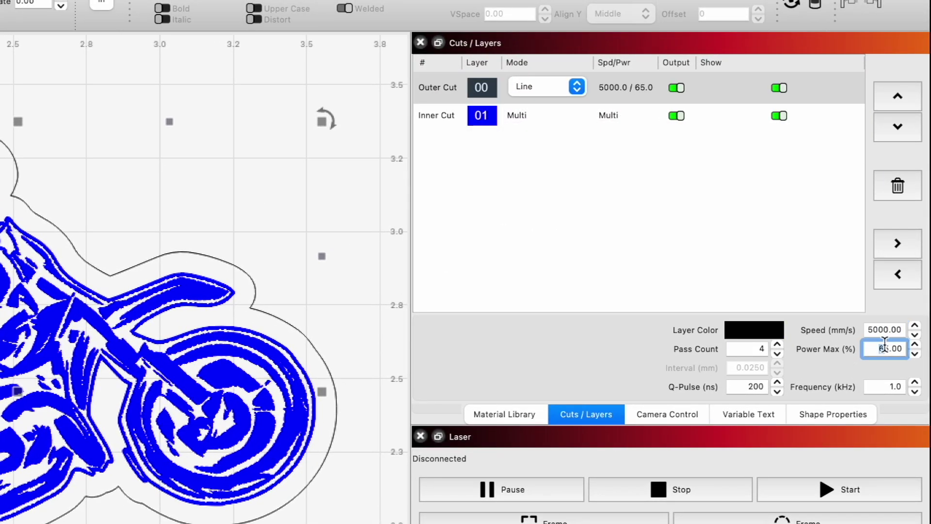
type("45")
left_click(778, 354)
left_click(686, 143)
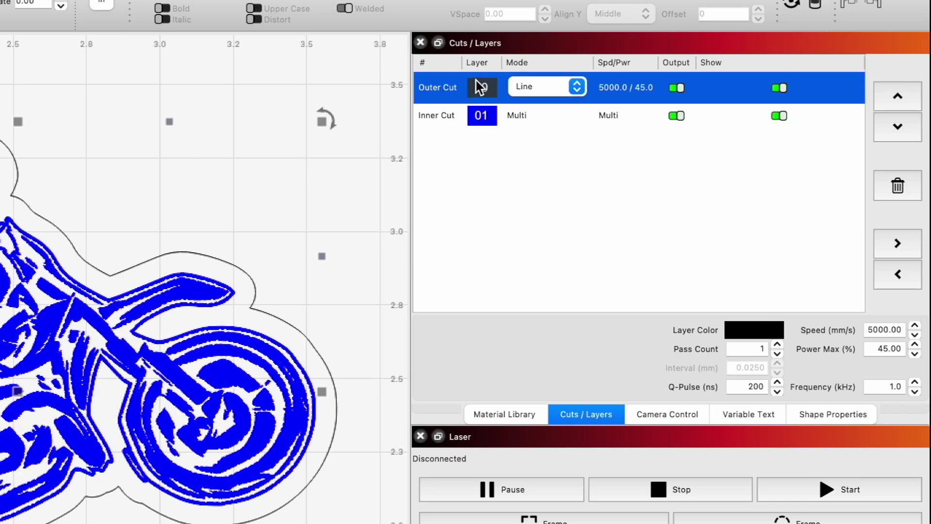
left_click(894, 386)
key("Return")
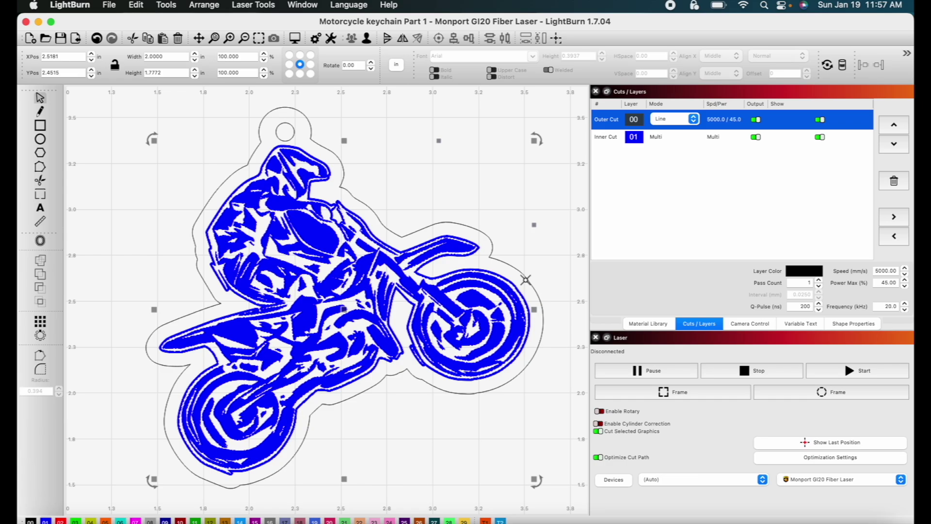
- Select the keychain's outer outline, zoom out, and bring up the File menu's save commands
left_click(525, 280)
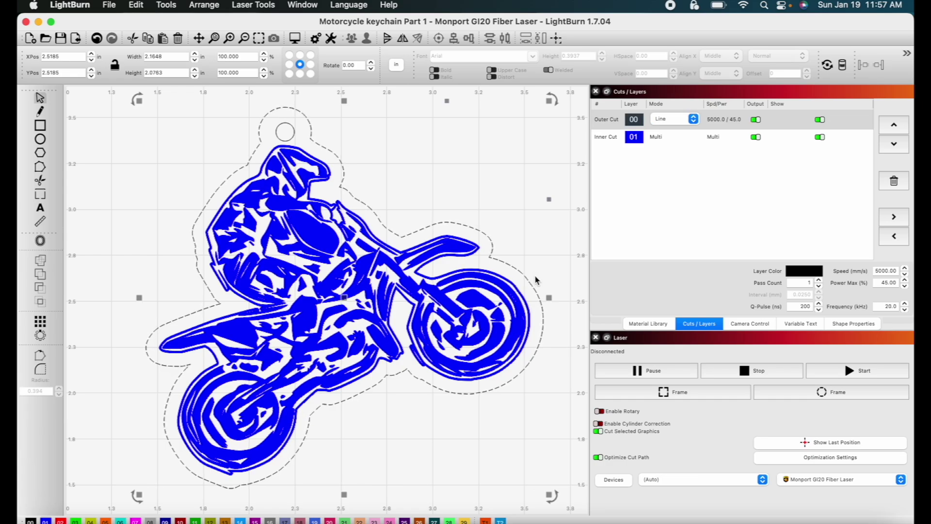
scroll(536, 280, "down", 3)
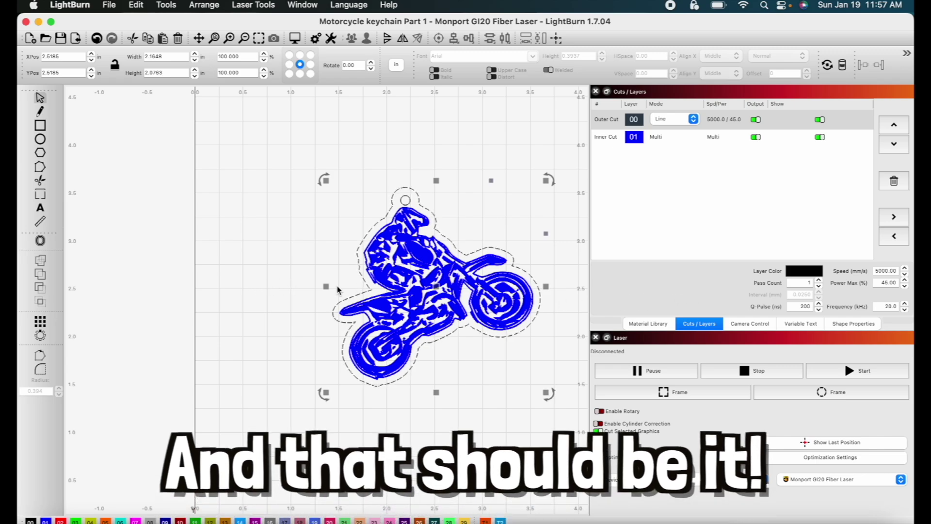
left_click(109, 5)
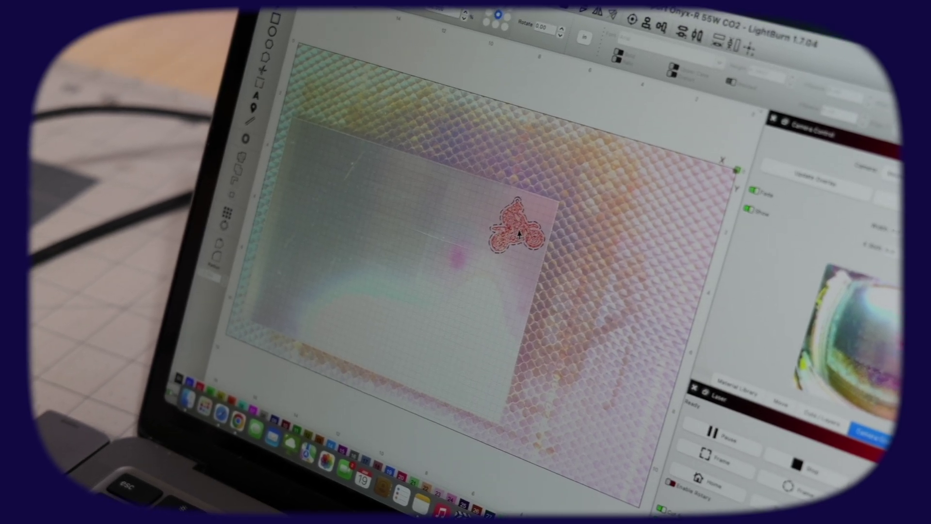
- Rotate the motorcycle keychain design about 90° counter-clockwise on the material
left_click_drag(530, 224, 440, 193)
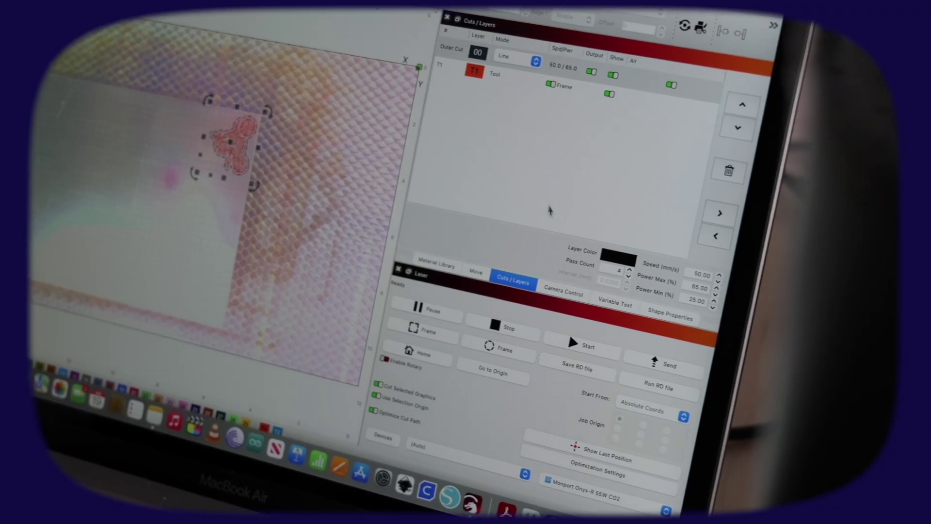